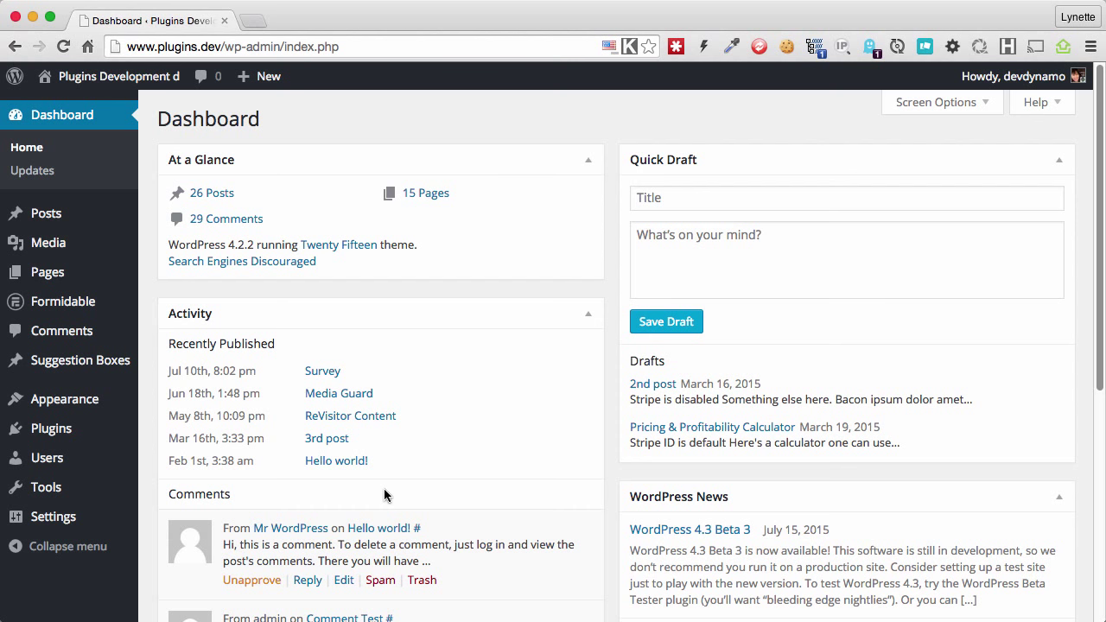
# - Enable Allow Public Voting, Allow Public Submission and Suggestion Auto Close in the Suggestion Box settings
pyautogui.moveTo(112, 376)
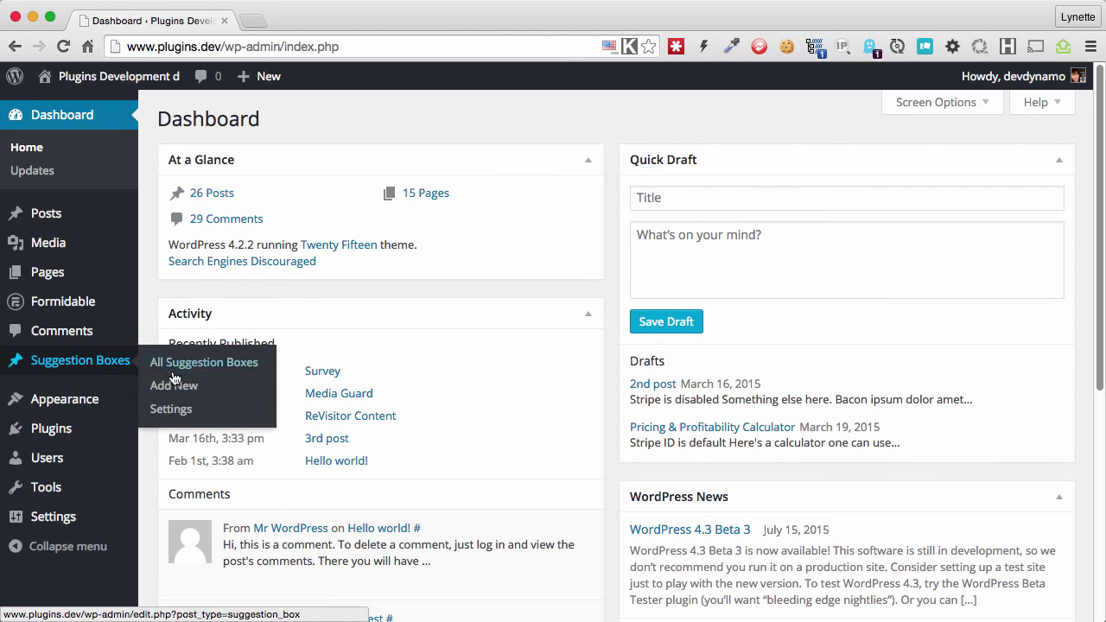
pyautogui.click(171, 412)
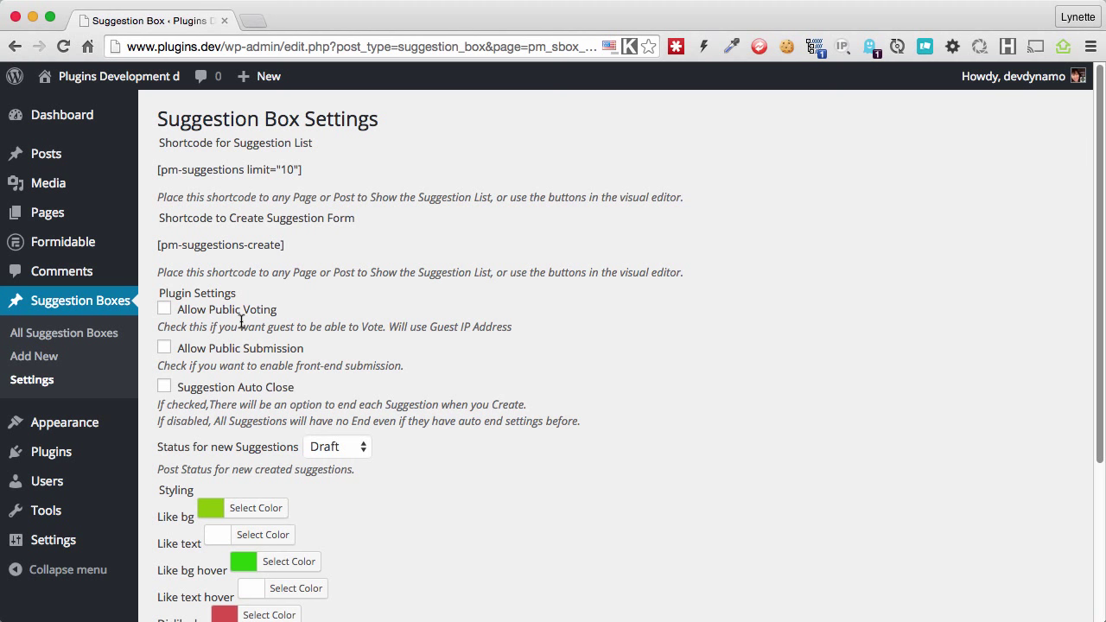
pyautogui.scroll(-3, 232, 321)
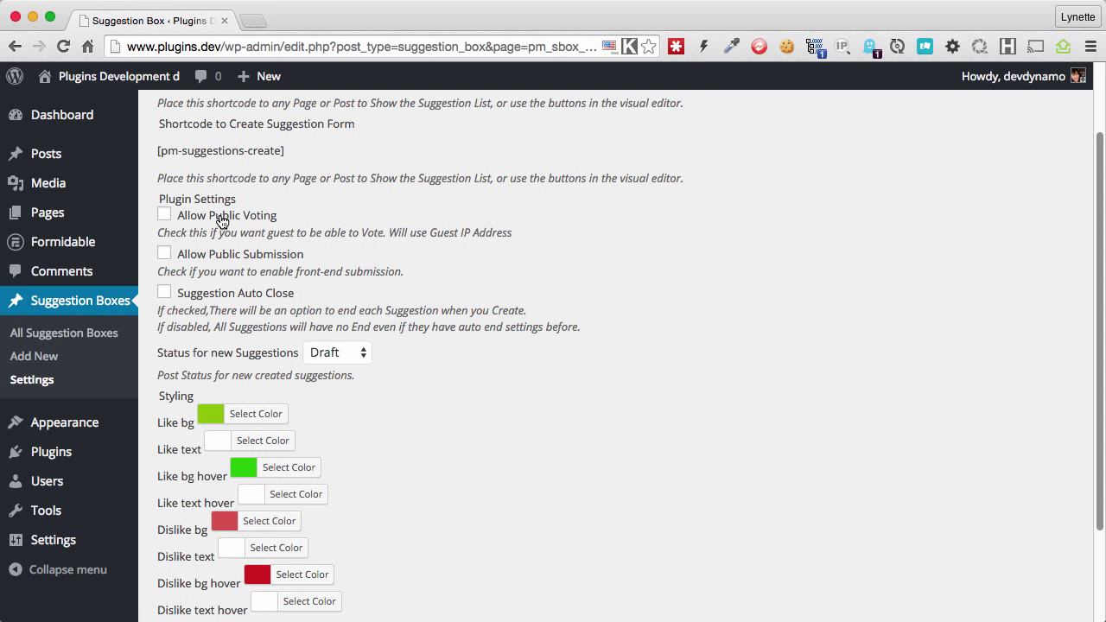
pyautogui.click(221, 223)
pyautogui.click(197, 257)
pyautogui.scroll(-1, 235, 292)
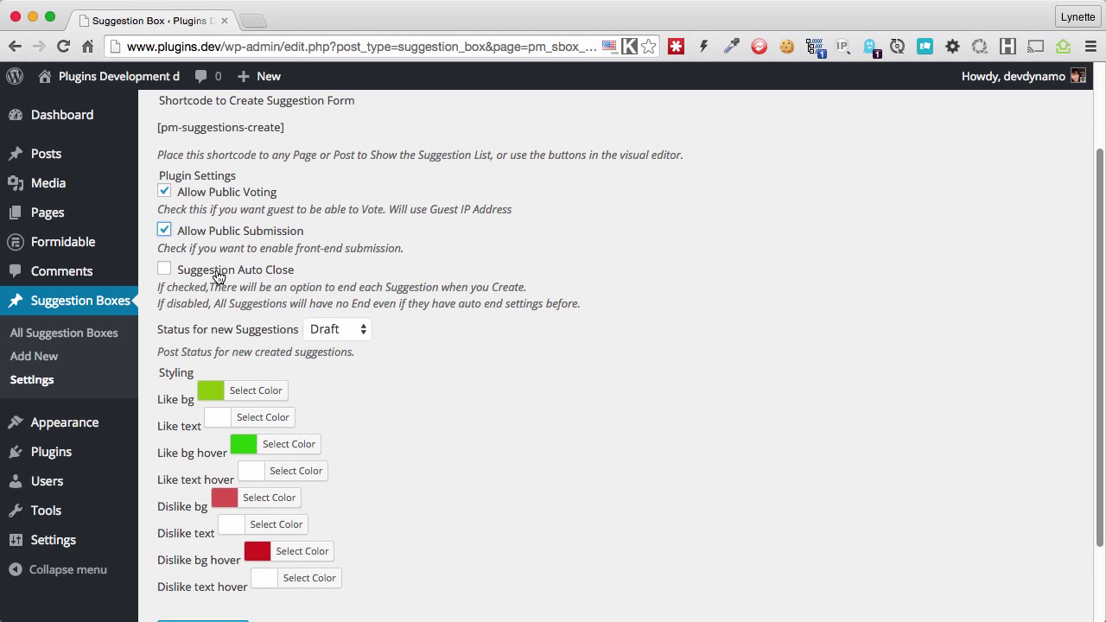
pyautogui.click(219, 277)
# - Review the status choices for new suggestions and keep Draft selected
pyautogui.scroll(-2, 352, 275)
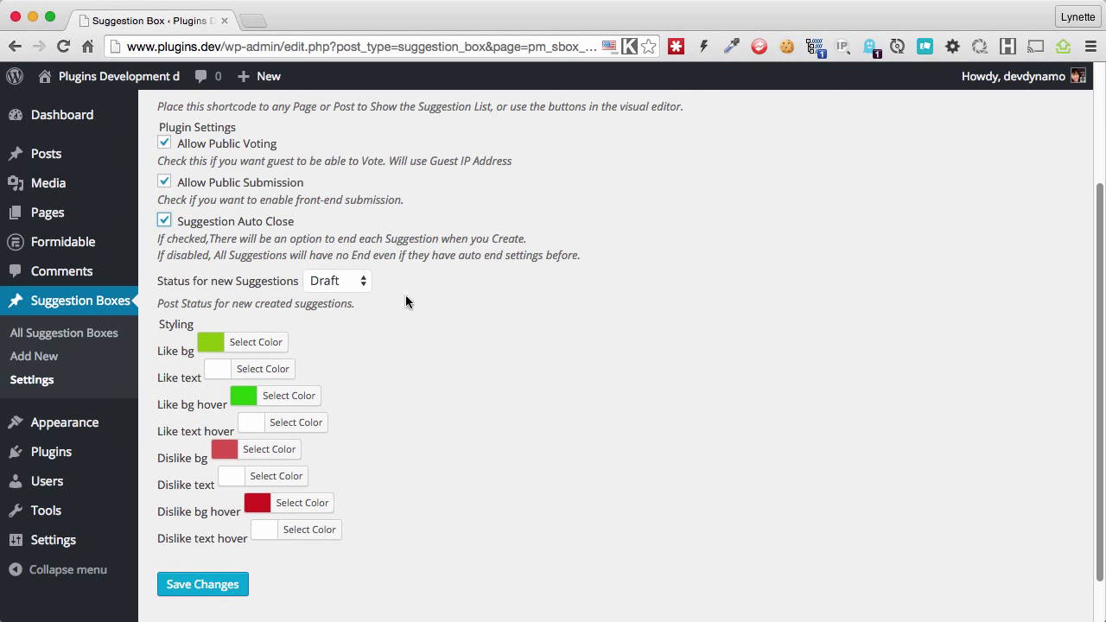
pyautogui.click(342, 282)
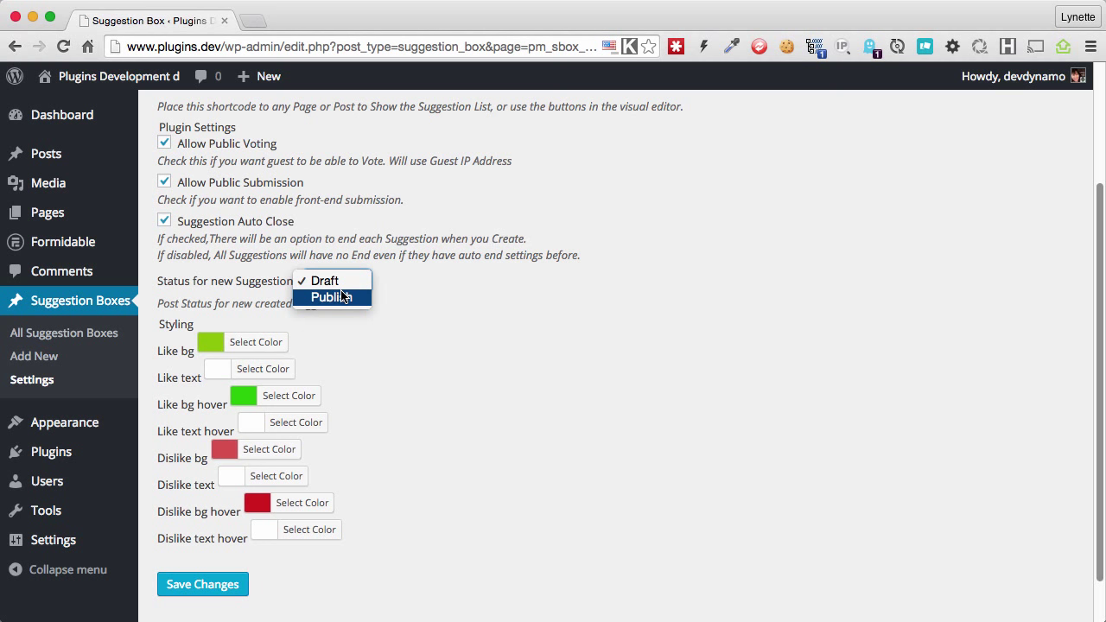
pyautogui.click(360, 300)
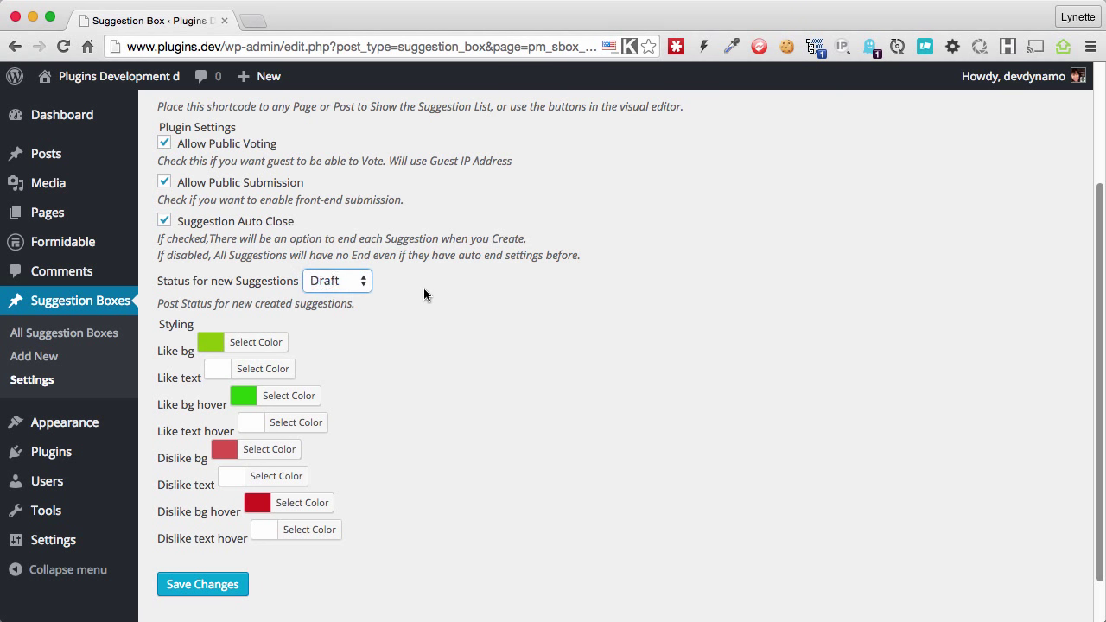
pyautogui.click(351, 282)
pyautogui.click(351, 265)
# - Check the colour choices for the Like background without changing them, and save the Suggestion Box settings
pyautogui.scroll(-2, 260, 285)
pyautogui.moveTo(112, 251)
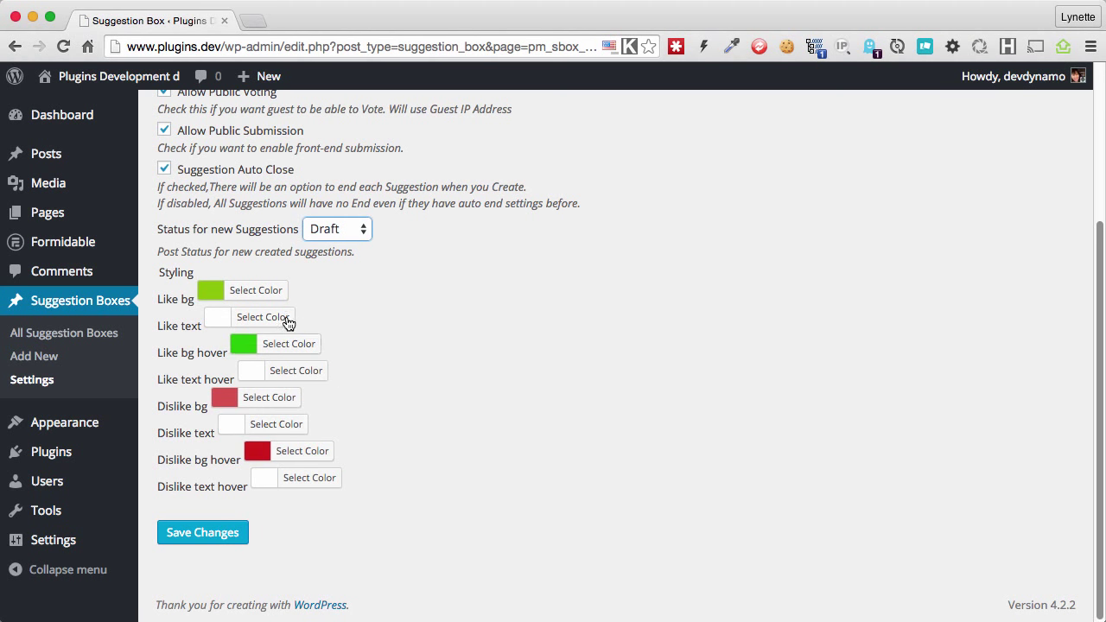
pyautogui.click(274, 290)
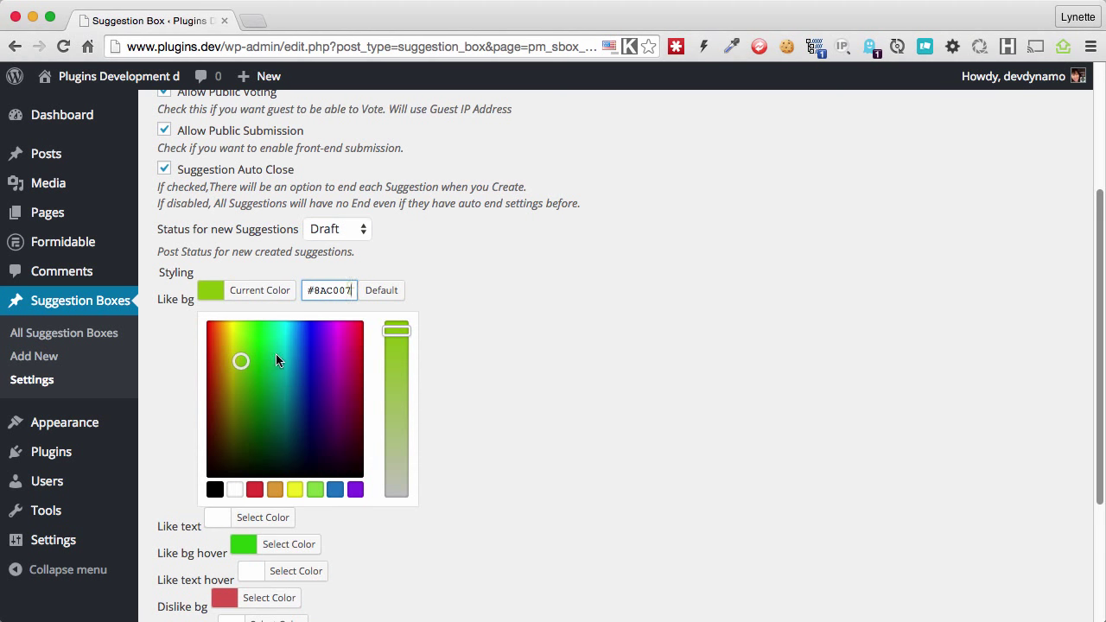
pyautogui.click(514, 361)
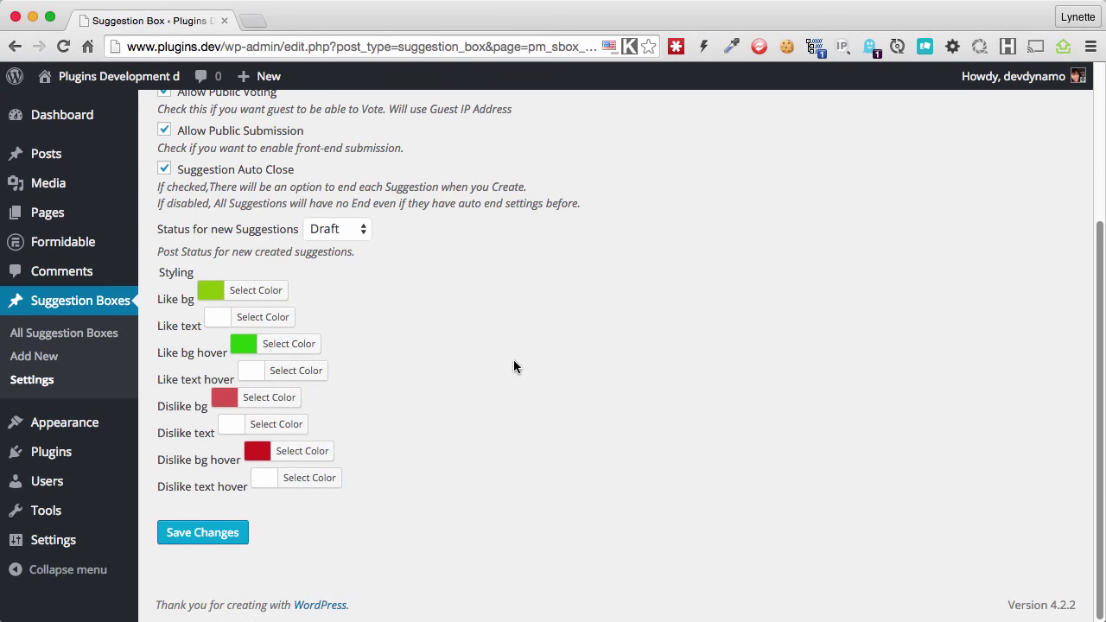
pyautogui.click(203, 534)
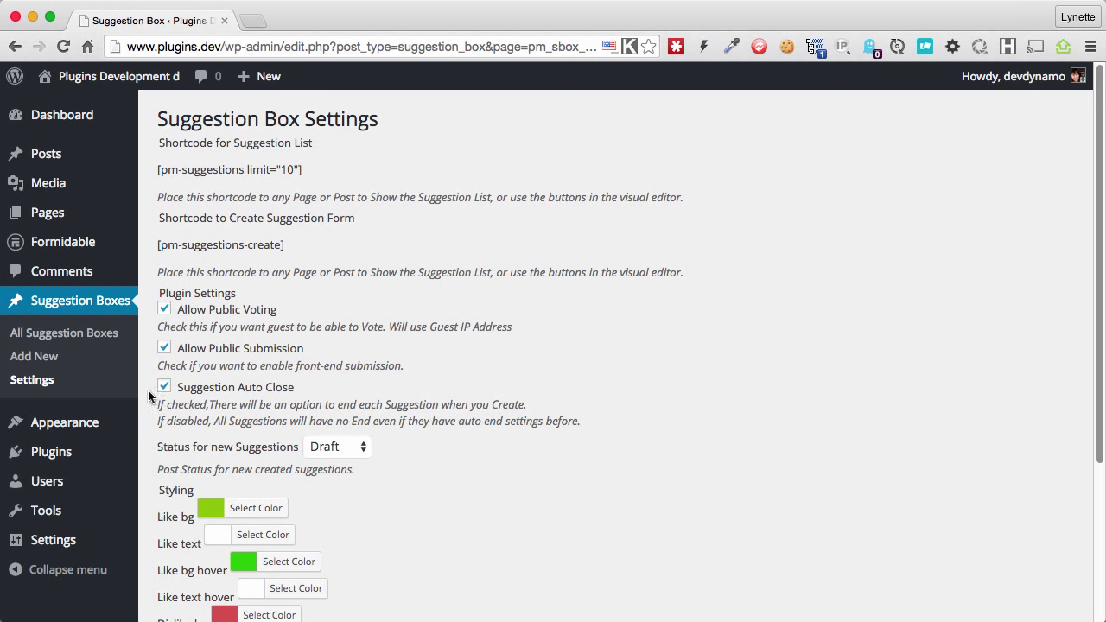
# - Start a new suggestion box and title it "Add Course Suggestions" using the clipboard history entry
pyautogui.click(95, 367)
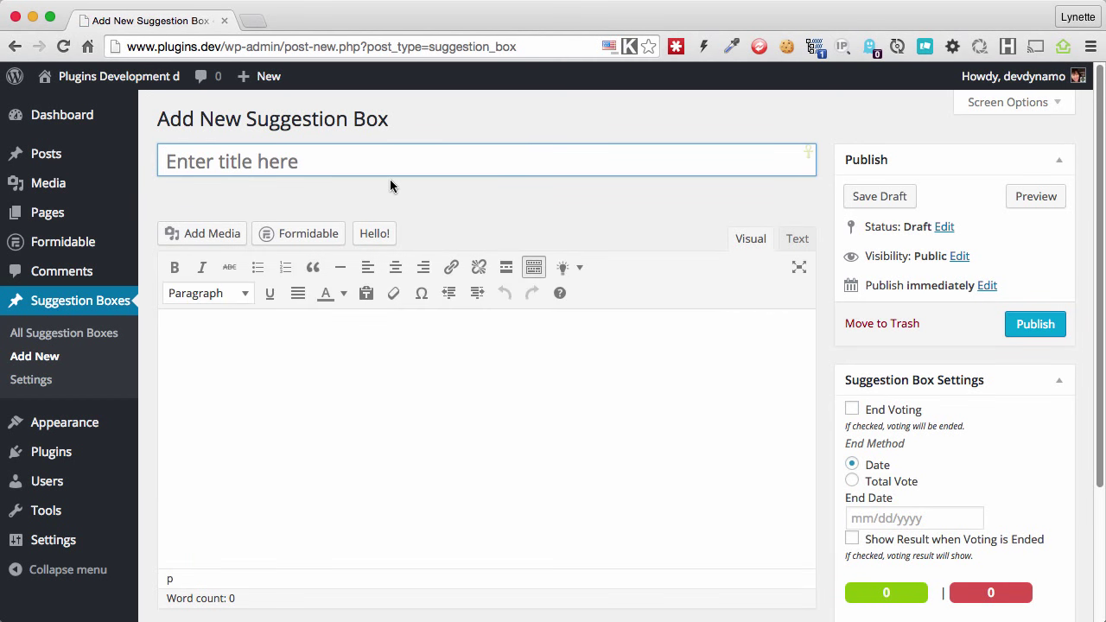
pyautogui.click(380, 169)
pyautogui.press('super+shift+v')
pyautogui.moveTo(450, 194)
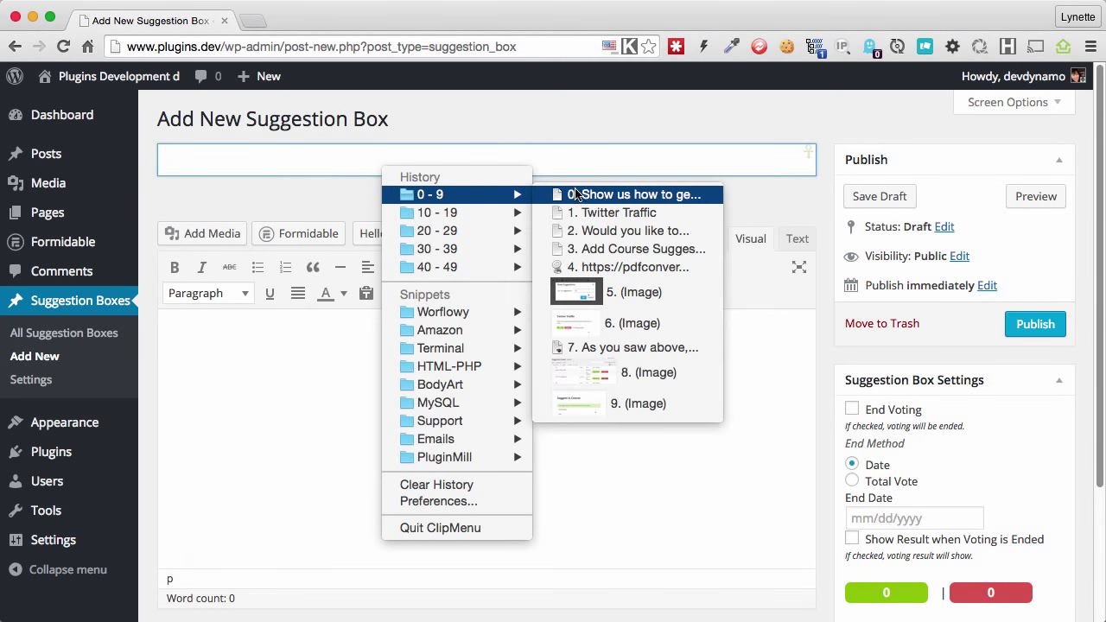
pyautogui.click(608, 249)
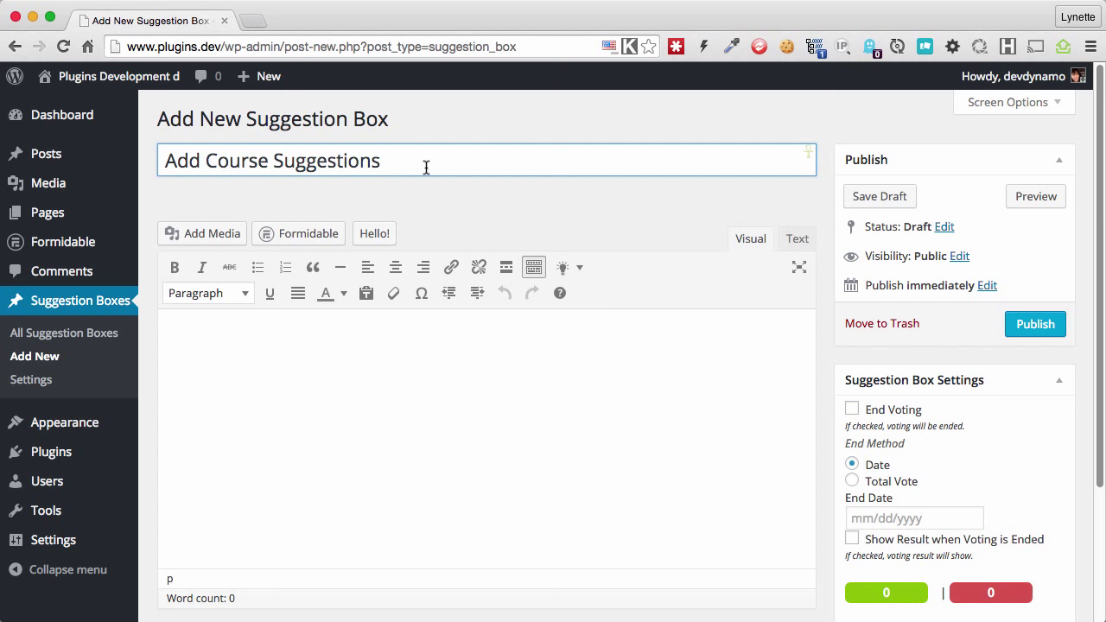
# - Paste from clipboard history into the body: "Would you like to have a place to submit course suggestions and vote for the courses you'd like to see?"
pyautogui.click(220, 396)
pyautogui.press('super+shift+v')
pyautogui.press('Right')
pyautogui.press('Down')
pyautogui.press('Down')
pyautogui.press('Down')
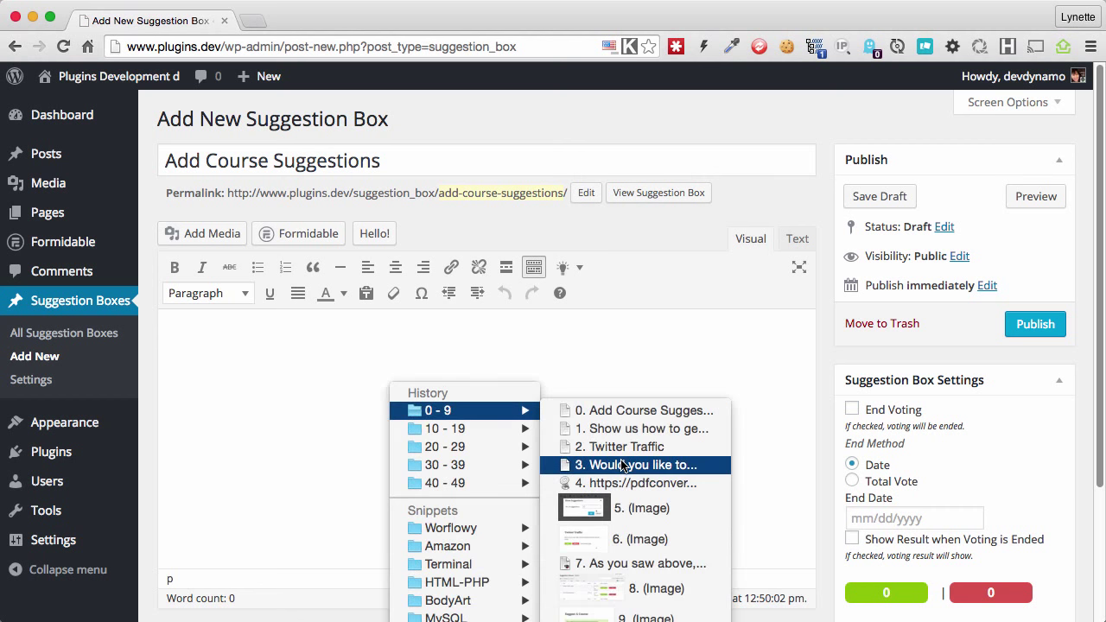
pyautogui.press('Return')
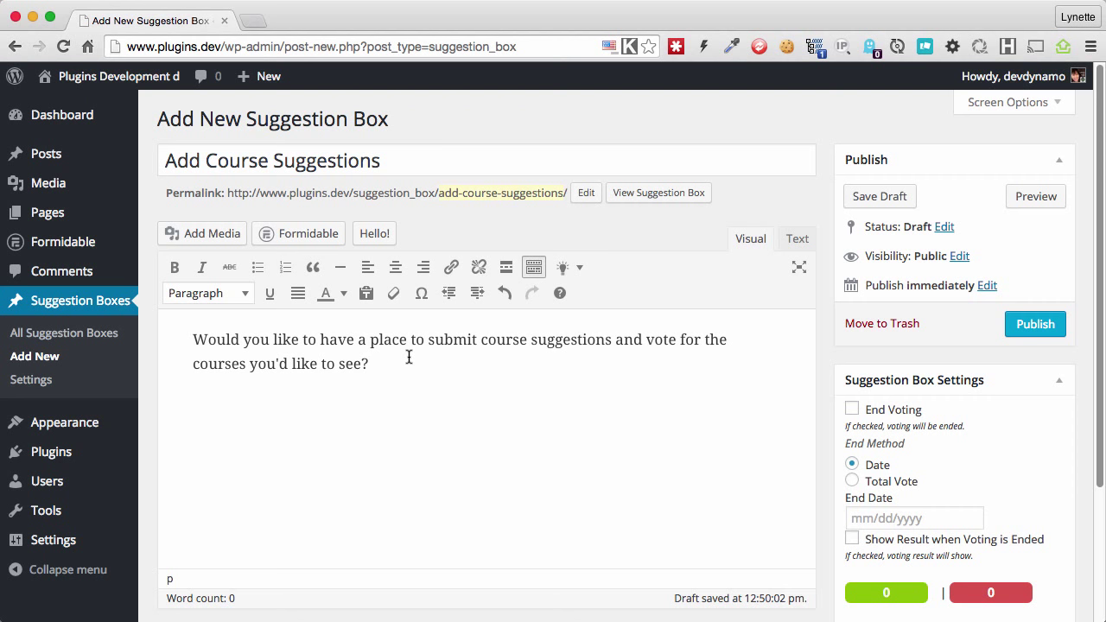
# - Set the suggestion box's voting end date to 07/29/2015
pyautogui.scroll(-1, 839, 399)
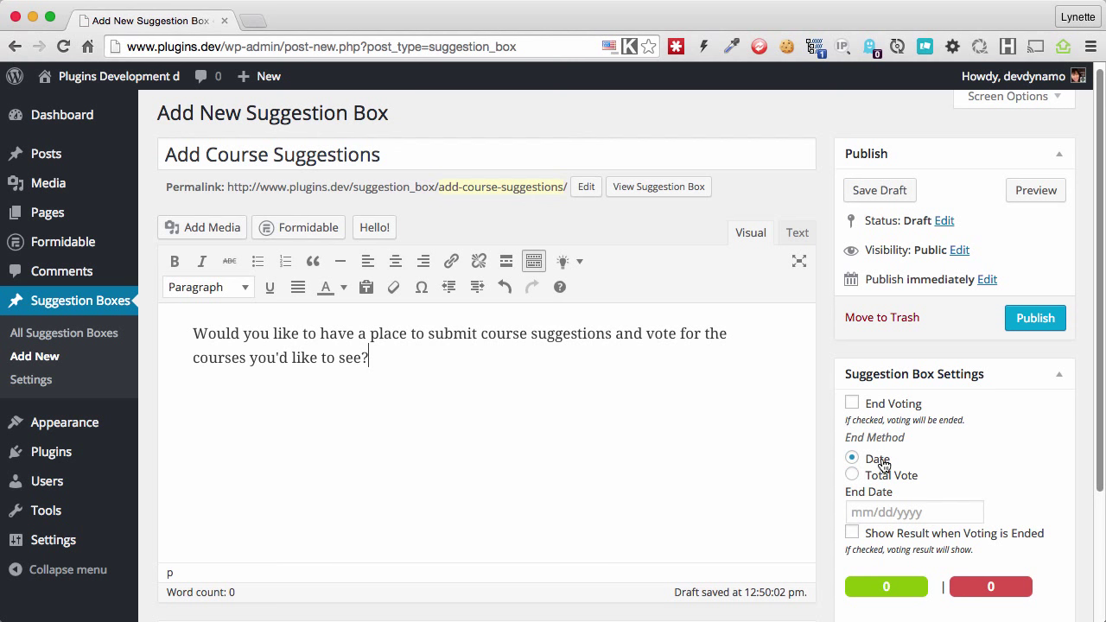
pyautogui.click(881, 511)
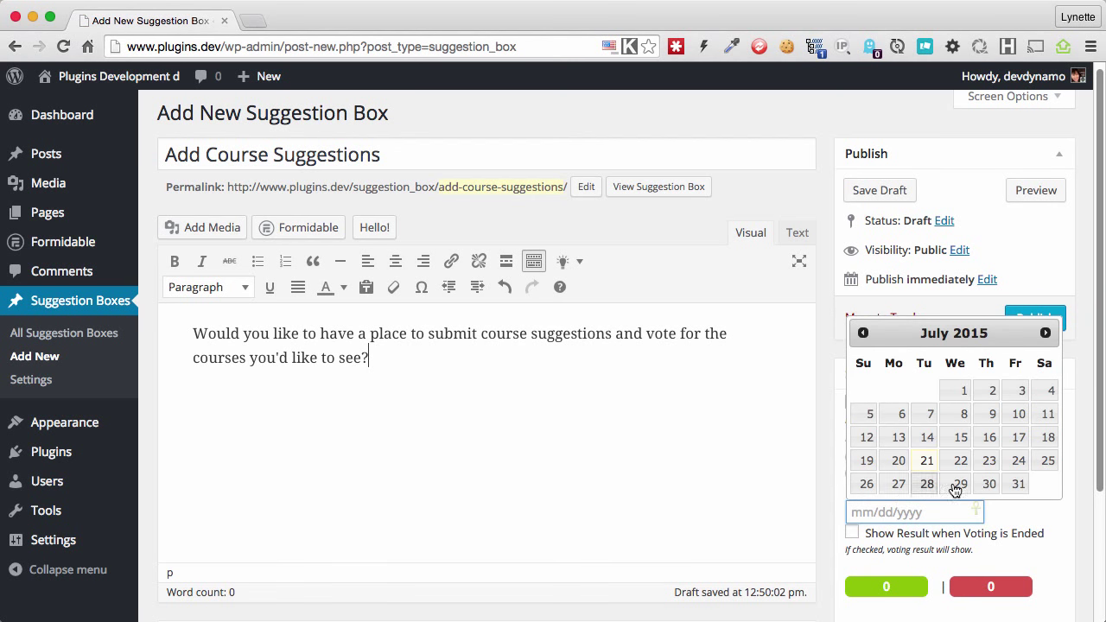
pyautogui.click(961, 485)
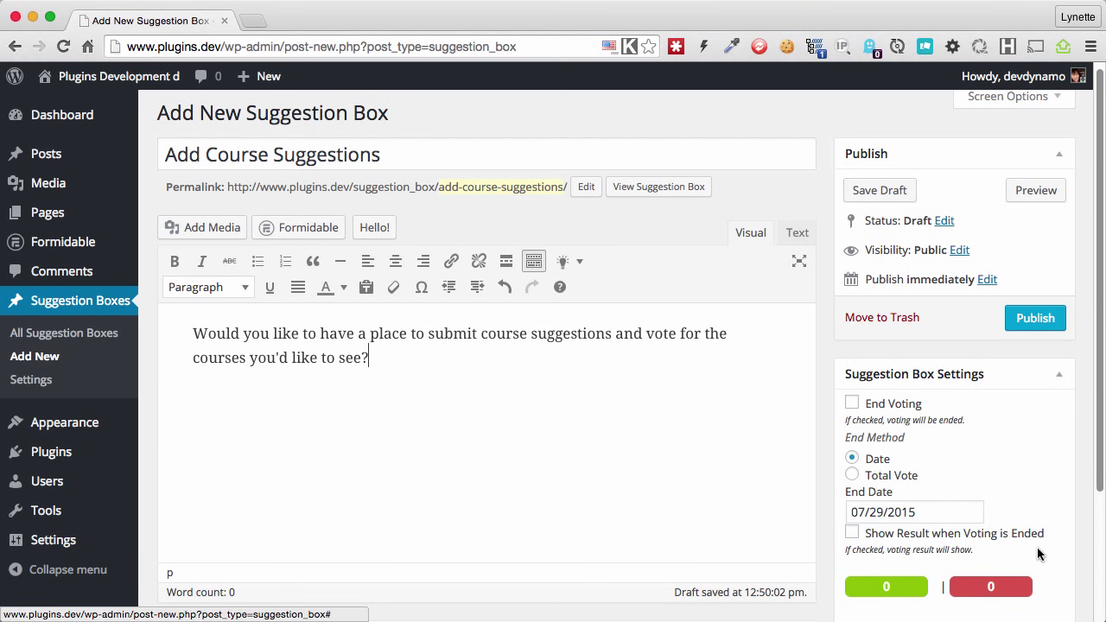
# - Change the voting end method to Total Vote and set the total vote reached to 105
pyautogui.click(881, 476)
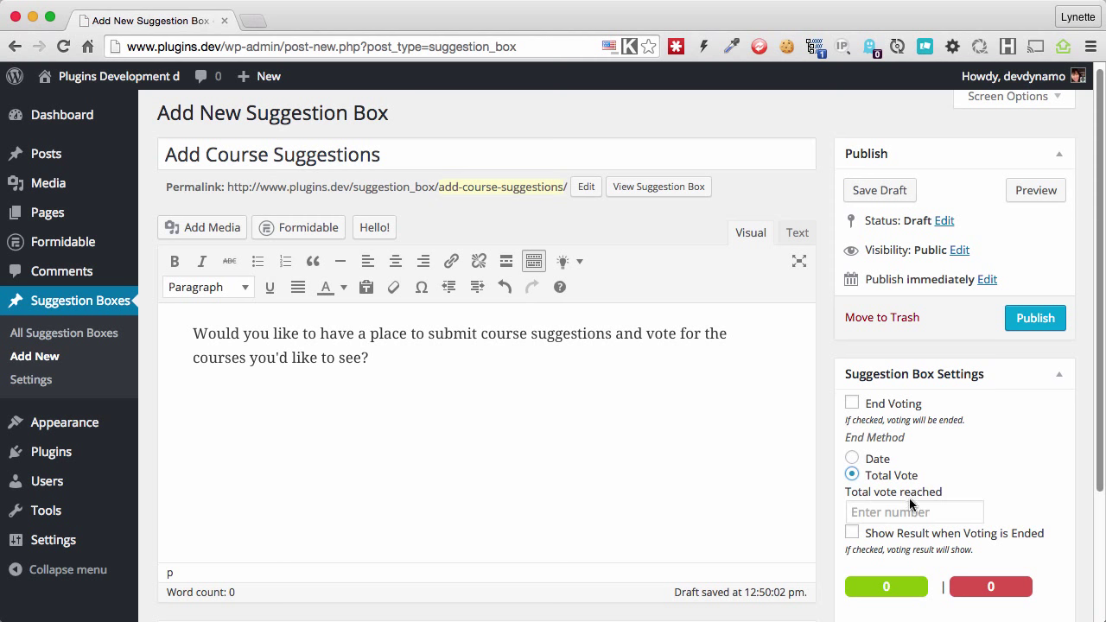
pyautogui.click(974, 509)
pyautogui.click(974, 509)
pyautogui.click(974, 509)
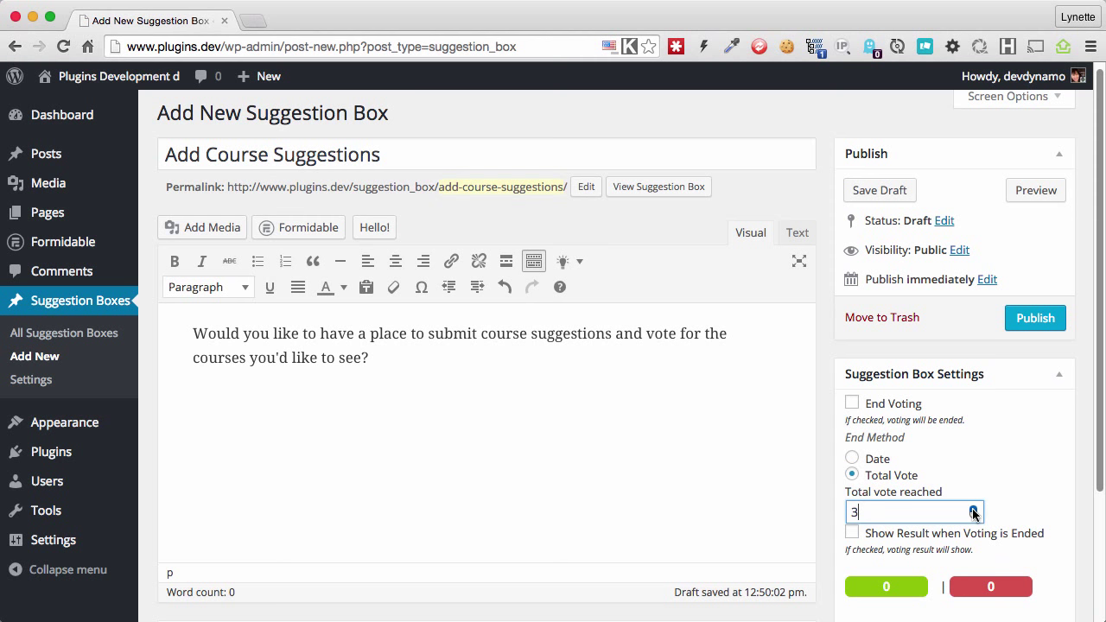
pyautogui.click(974, 509)
pyautogui.doubleClick(952, 512)
pyautogui.write('105')
# - Publish the Add Course Suggestions suggestion box
pyautogui.scroll(-3, 1019, 405)
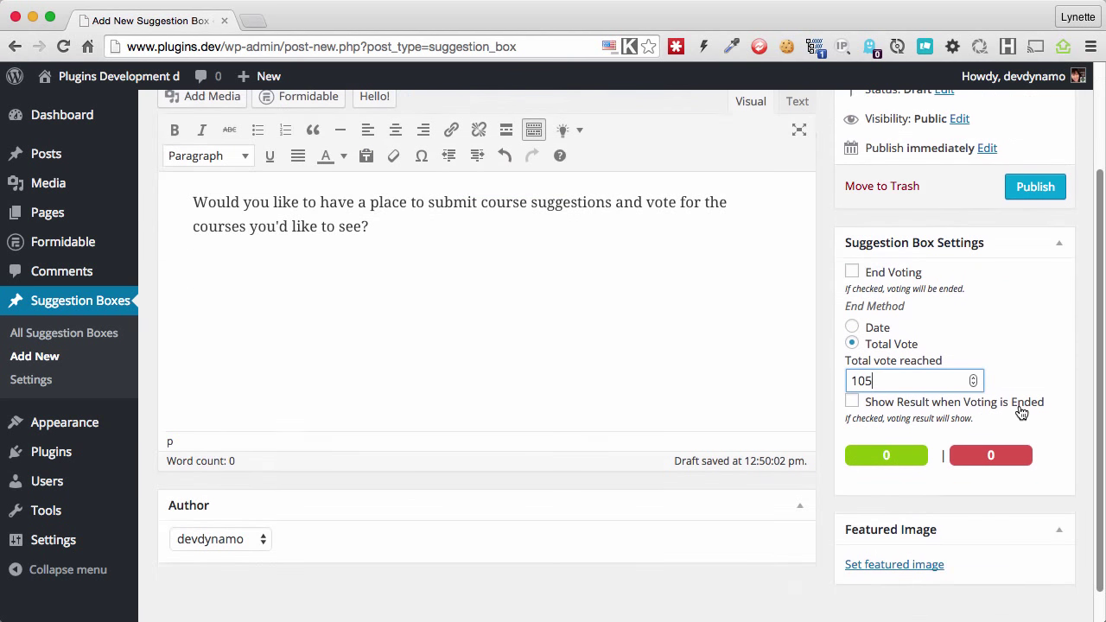
pyautogui.scroll(3, 1019, 404)
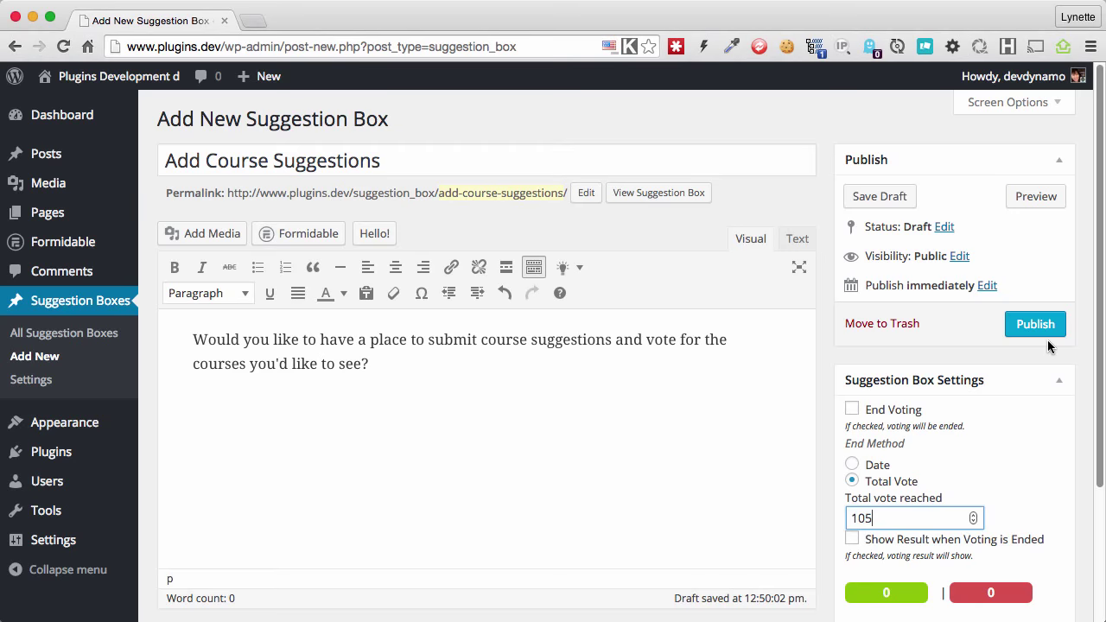
pyautogui.click(1037, 318)
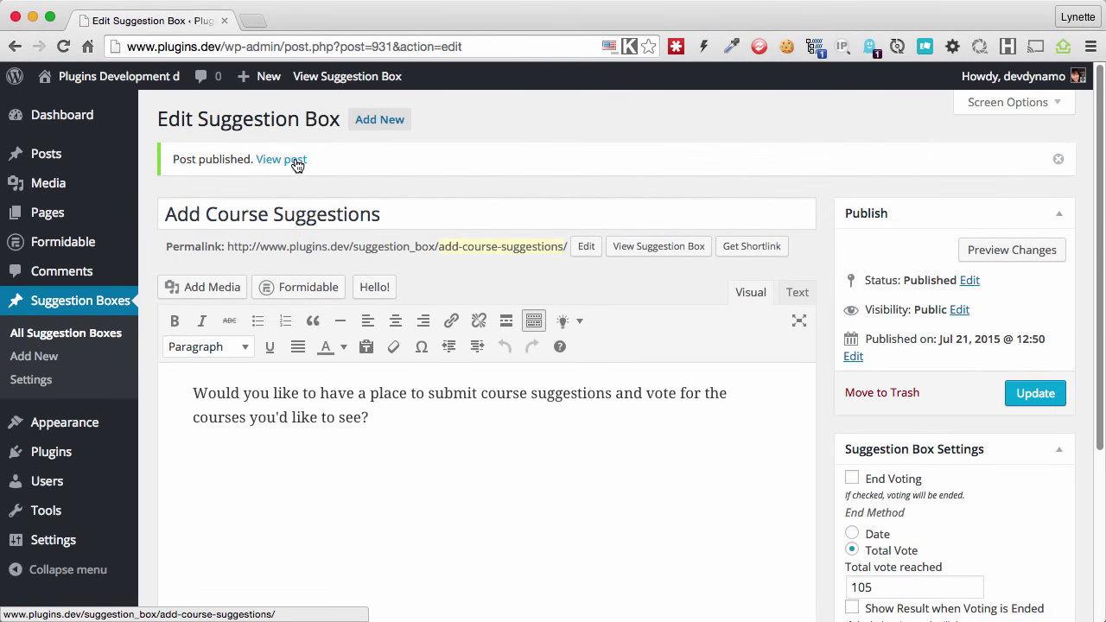
# - View the published suggestion on the site, vote Dislike on it and reload the page to refresh the vote display
pyautogui.click(297, 165)
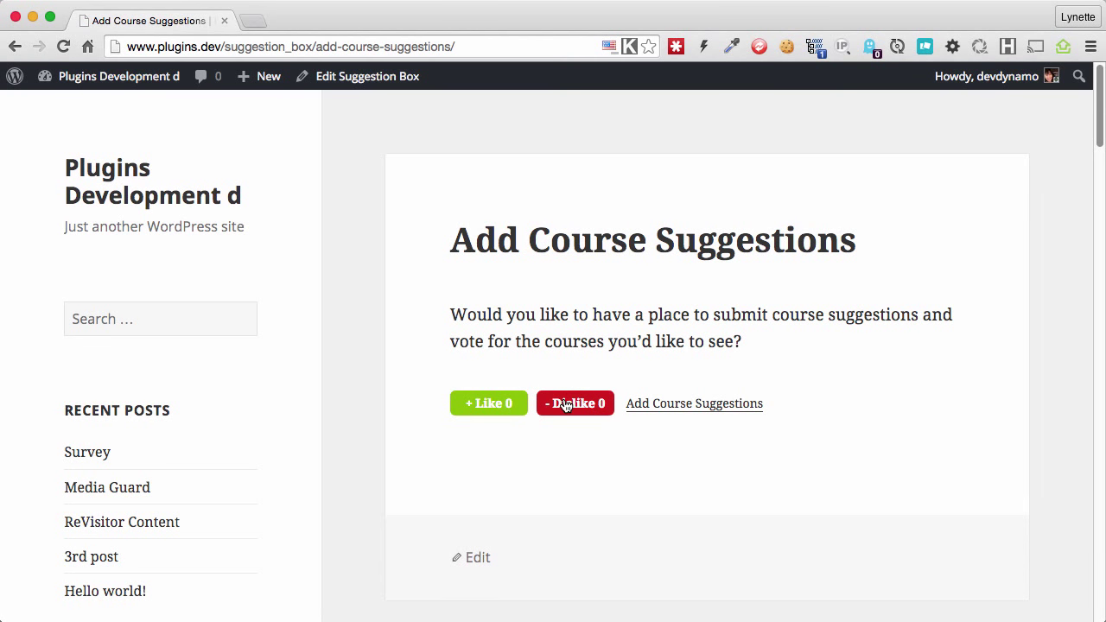
pyautogui.click(565, 406)
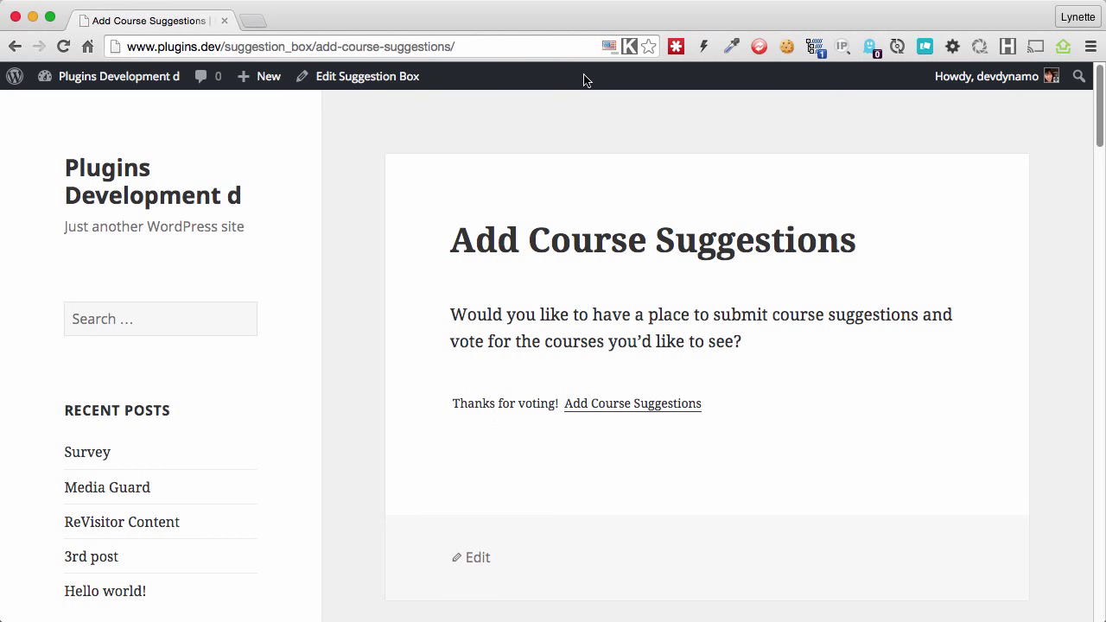
pyautogui.press('super+r')
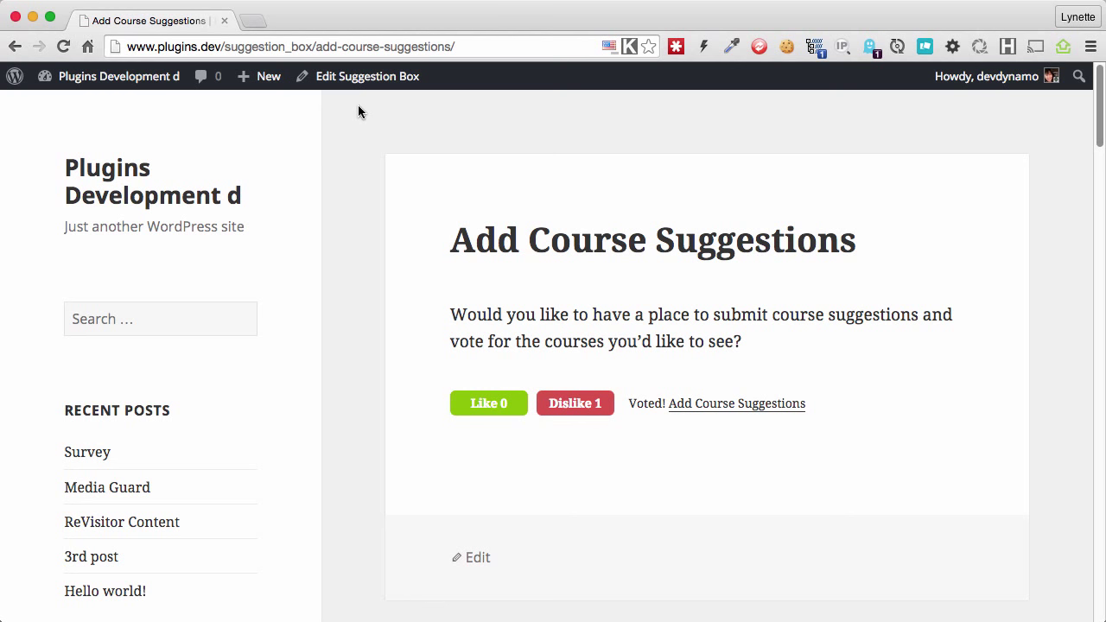
# - Return to the admin dashboard and create a new page titled "Send Us Your Suggestions"
pyautogui.moveTo(177, 86)
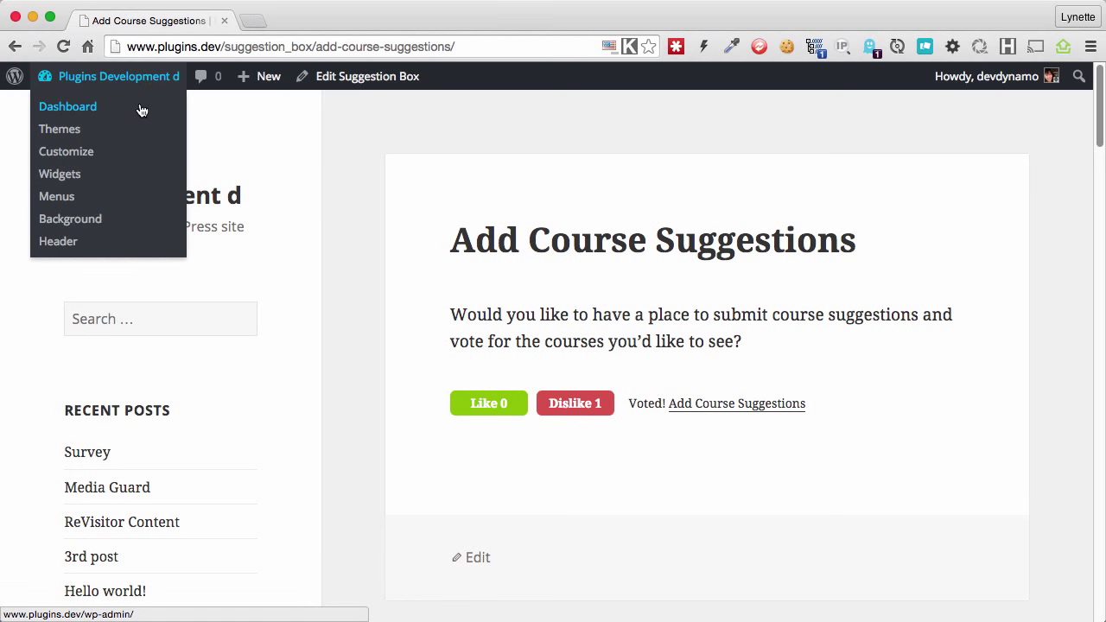
pyautogui.click(130, 110)
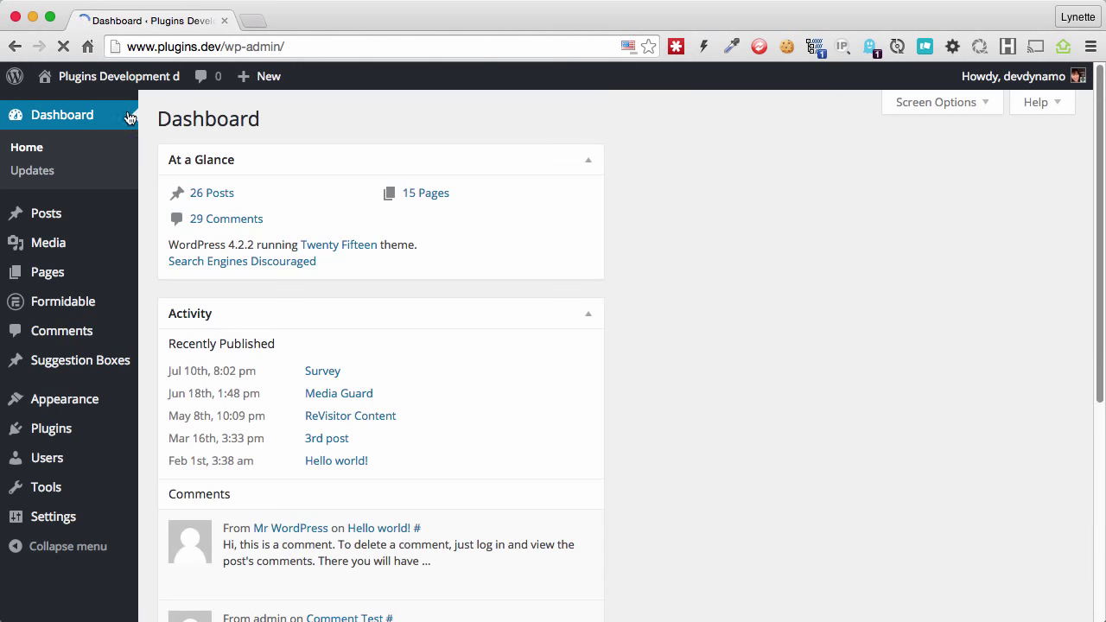
pyautogui.moveTo(87, 274)
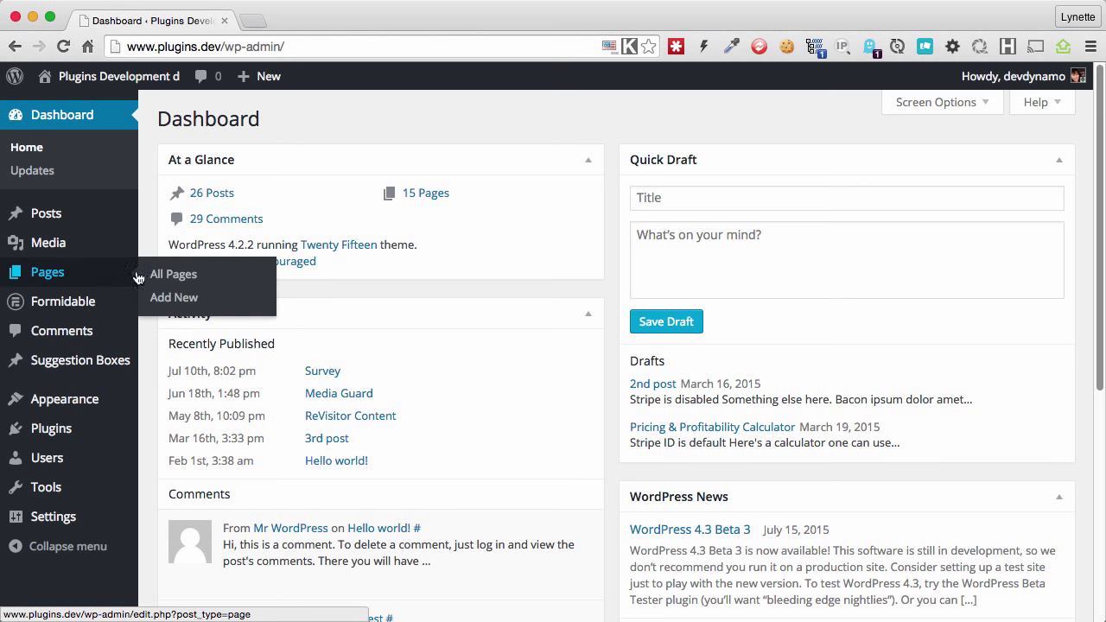
pyautogui.click(193, 307)
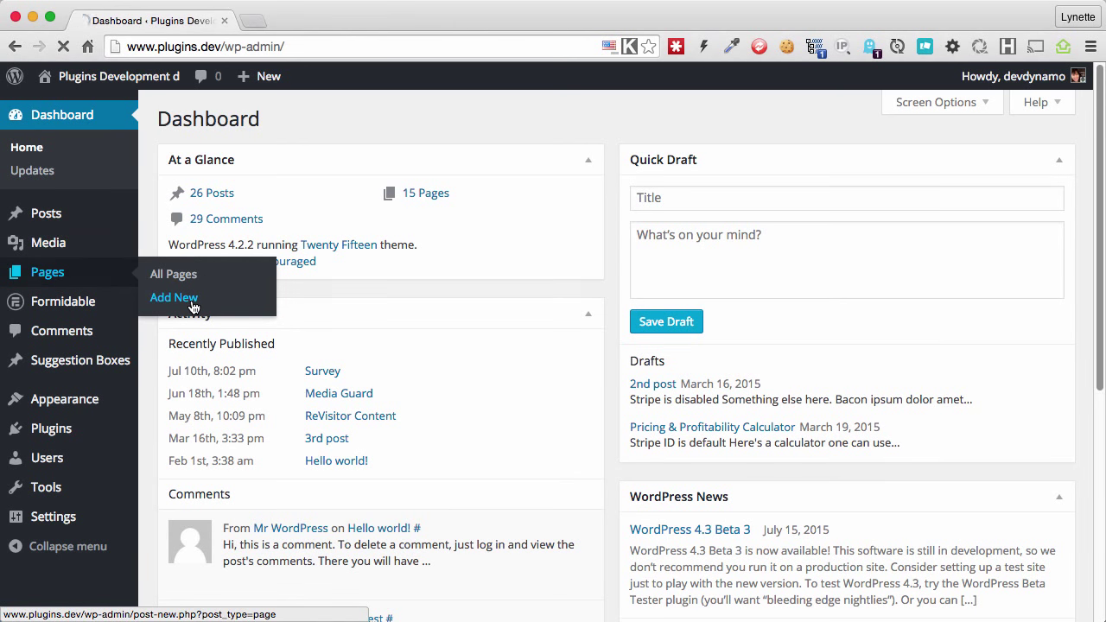
pyautogui.write('Send')
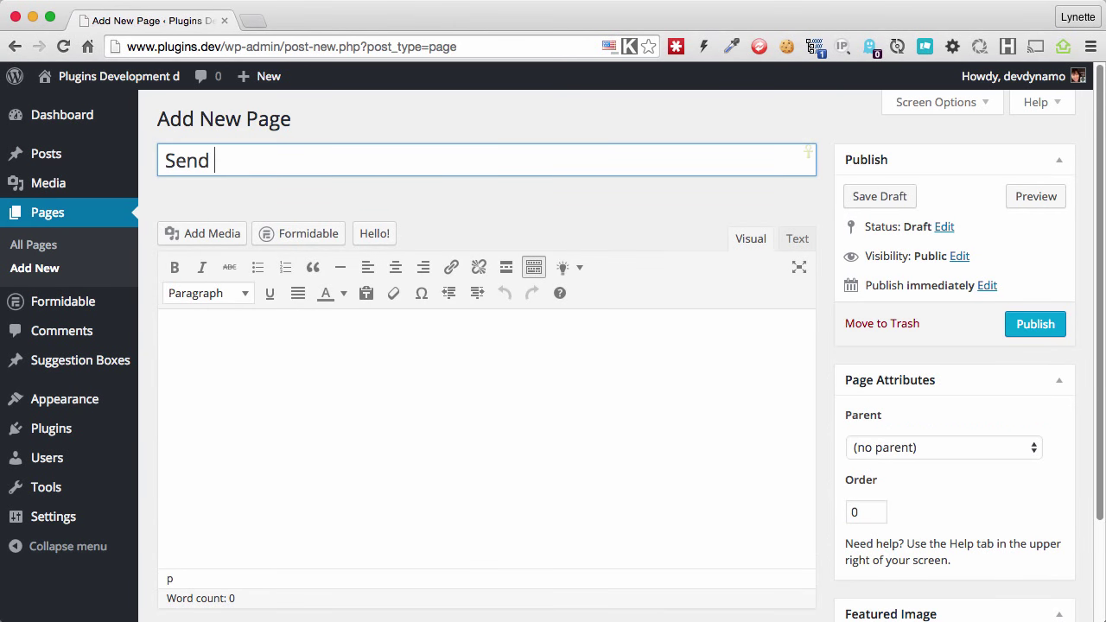
pyautogui.write(' Us Your Suggestions')
# - Enter the page text "We'd like to hear from you. What would you like to see on this site?" followed by a new line
pyautogui.click(420, 365)
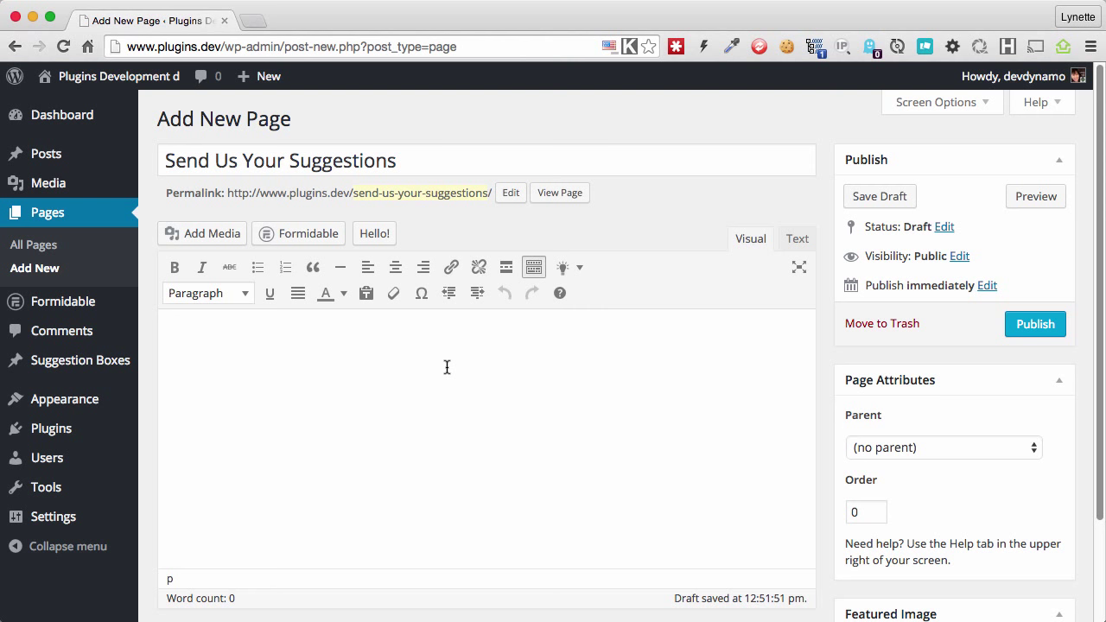
pyautogui.write("We'd like to hear from you. What would you like to see on this site?")
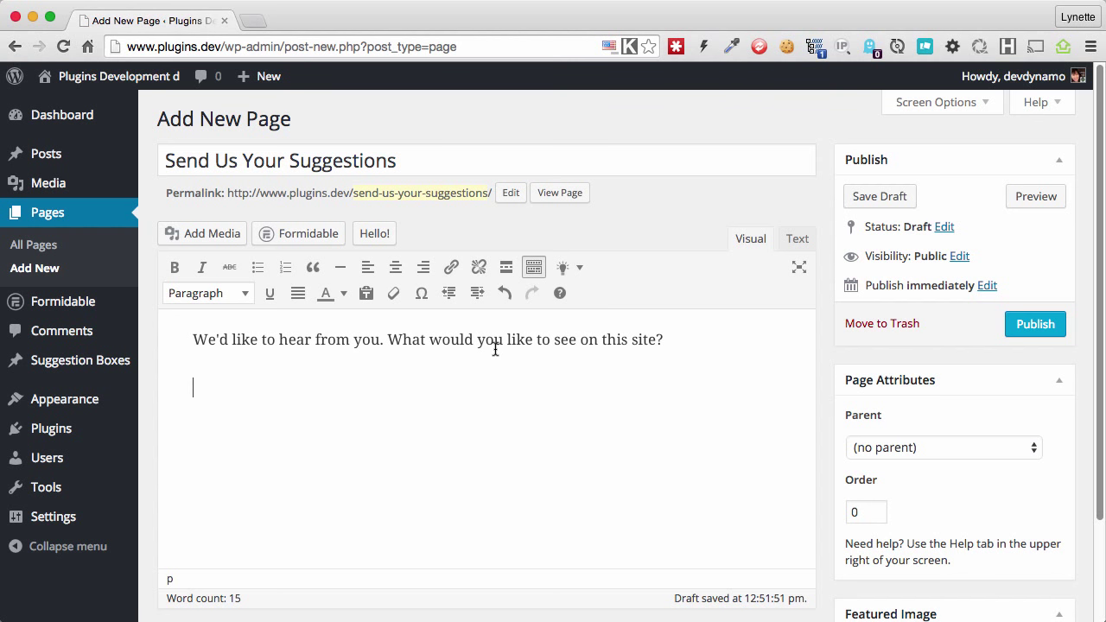
# - Insert the Suggestion Box submission form below the introductory text on the page
pyautogui.click(582, 269)
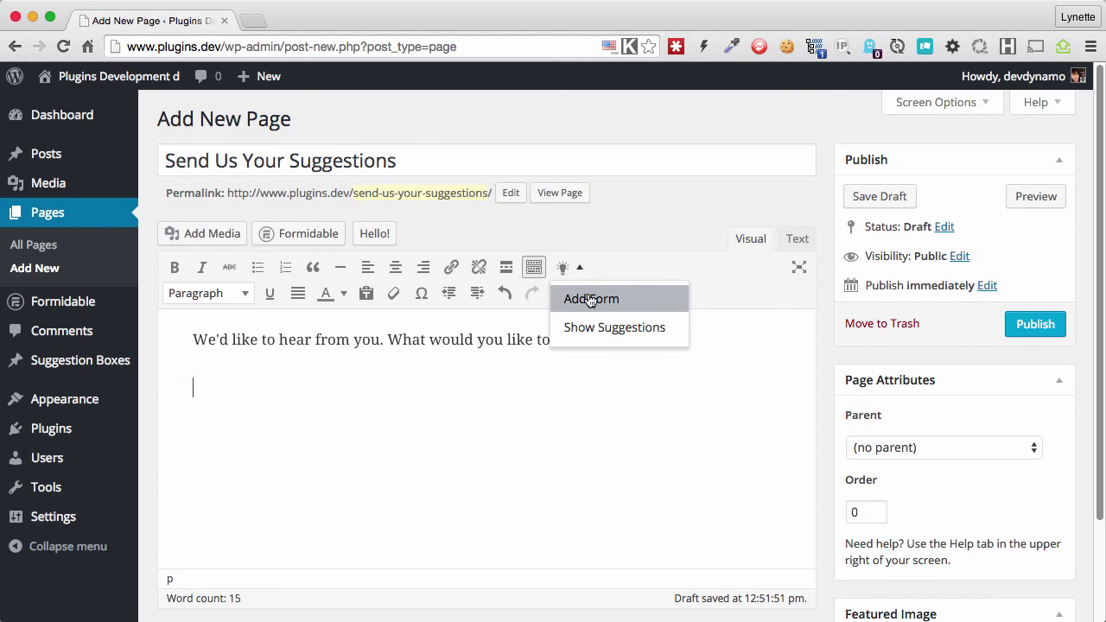
pyautogui.click(591, 300)
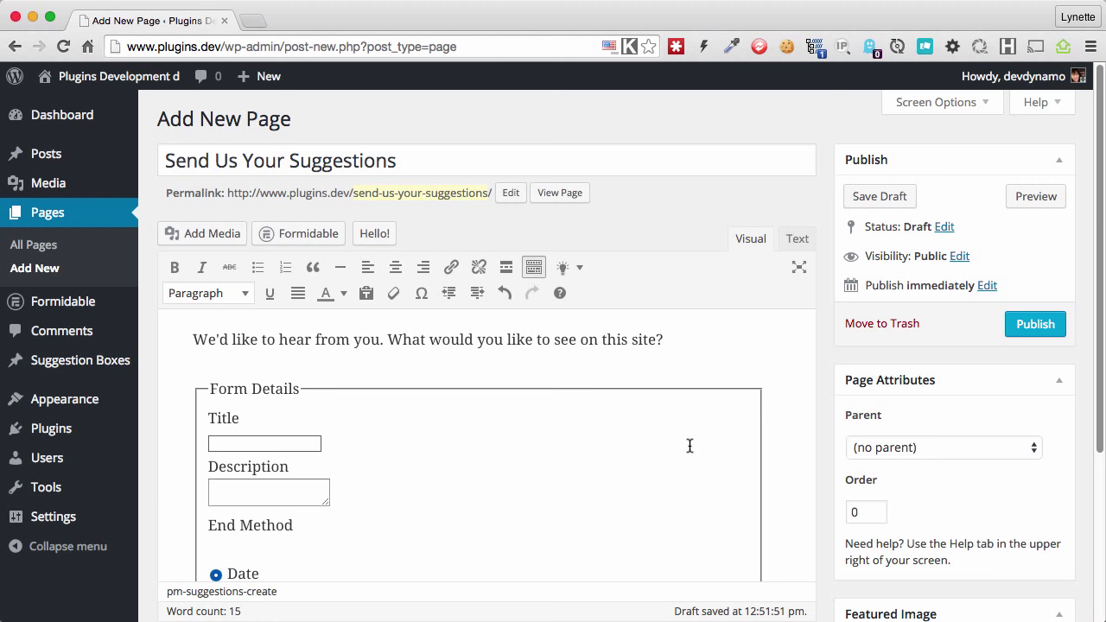
pyautogui.click(770, 433)
pyautogui.scroll(-3, 740, 432)
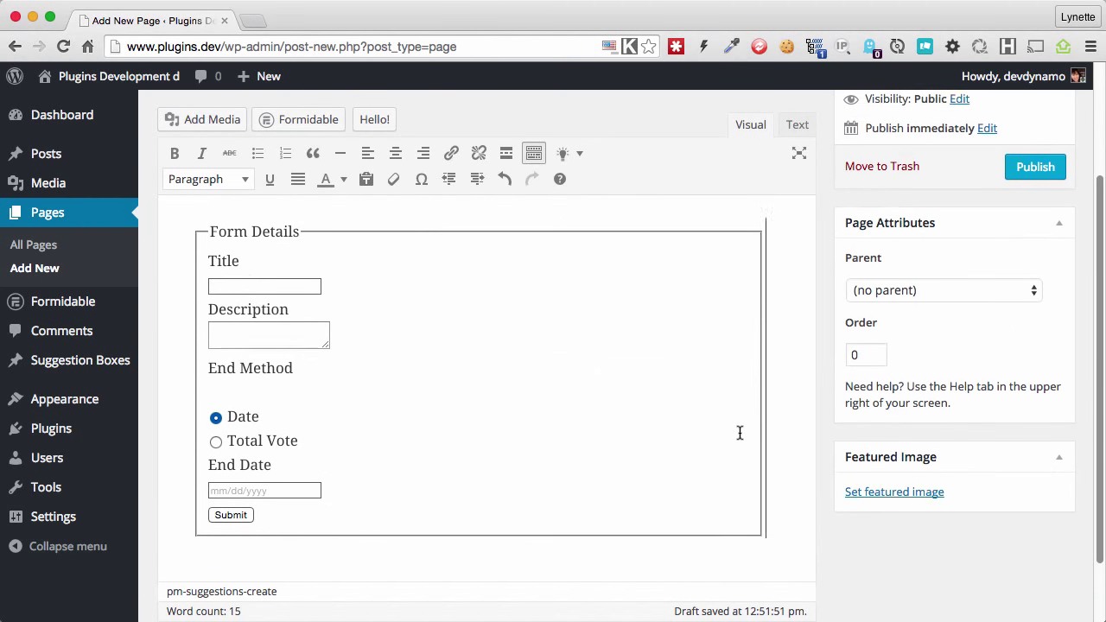
pyautogui.scroll(1, 464, 418)
# - Open the inserted form's settings, view its preview and close the details without updating
pyautogui.click(346, 364)
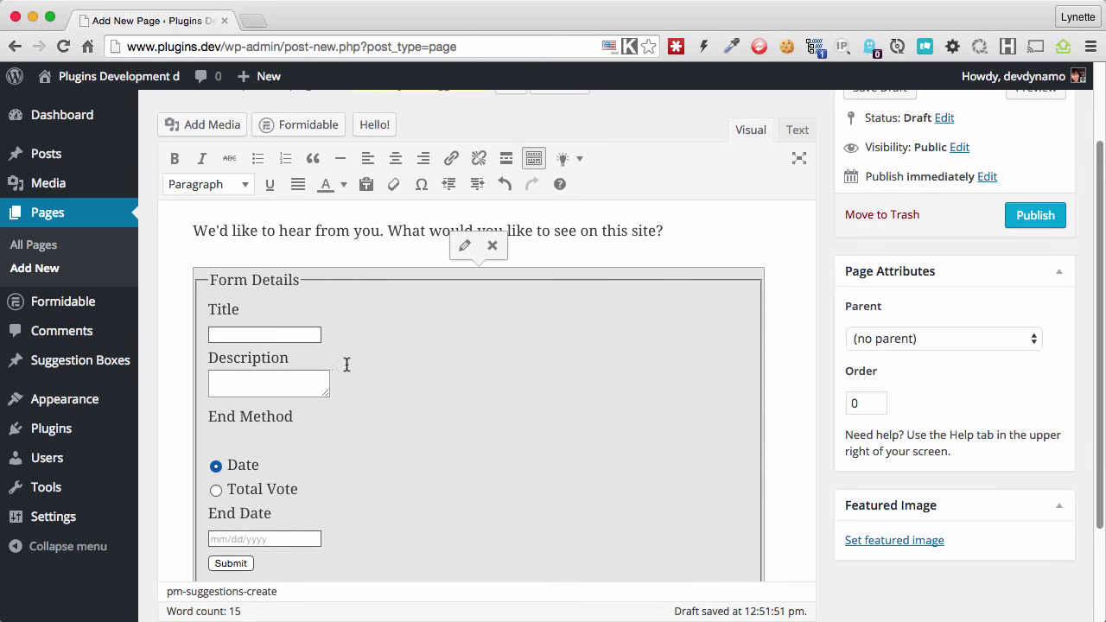
pyautogui.click(464, 245)
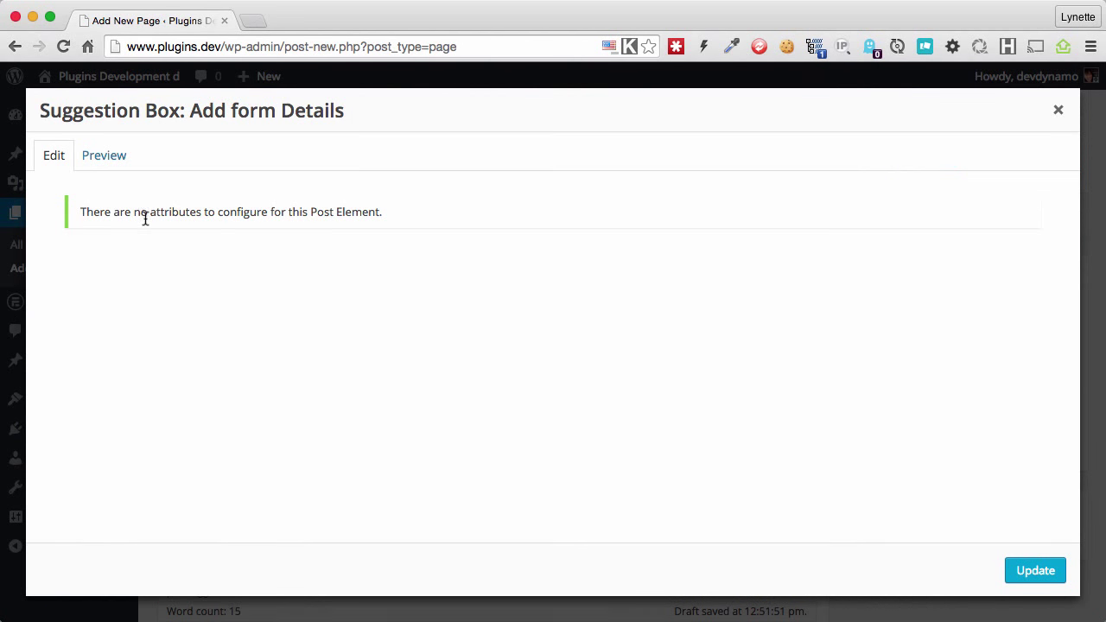
pyautogui.click(126, 162)
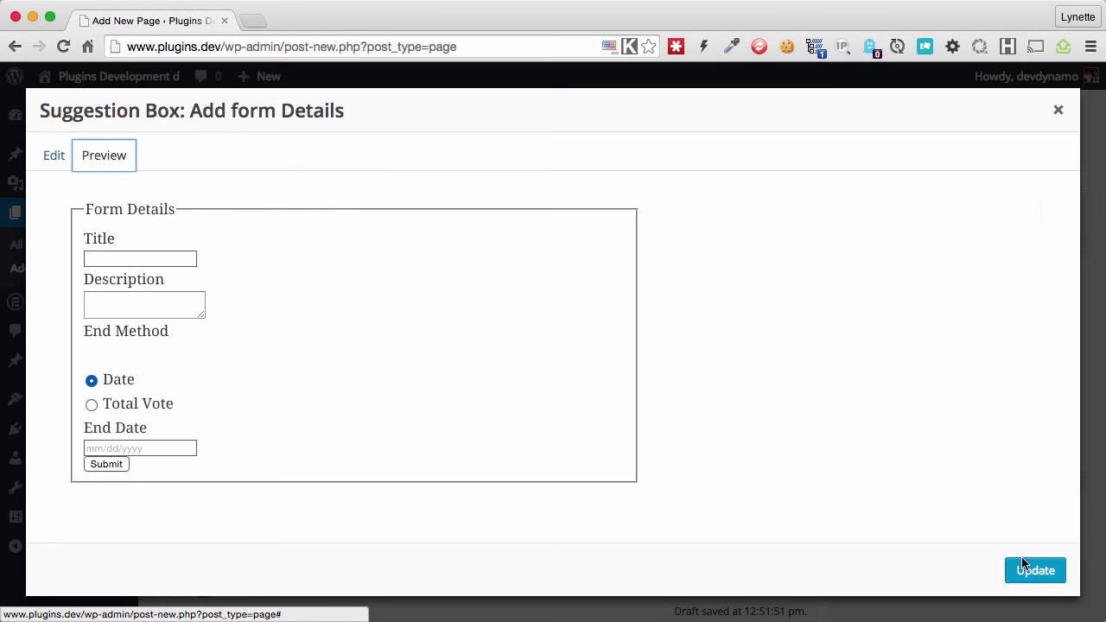
pyautogui.click(1056, 110)
pyautogui.moveTo(597, 341)
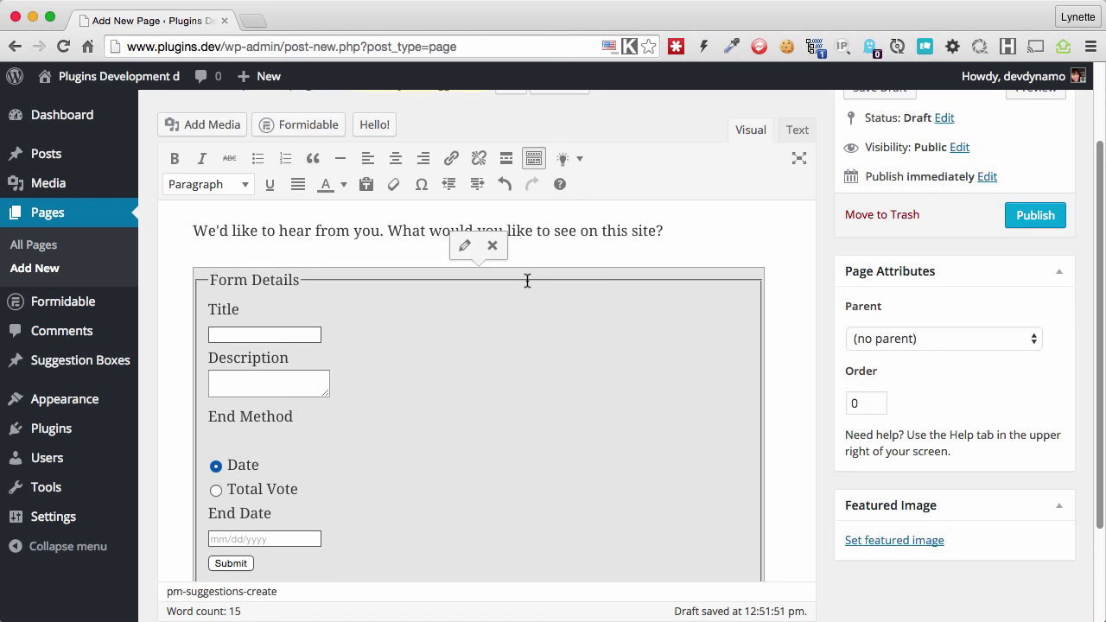
# - Remove the suggestion form from the page and insert it again in the same place
pyautogui.click(493, 246)
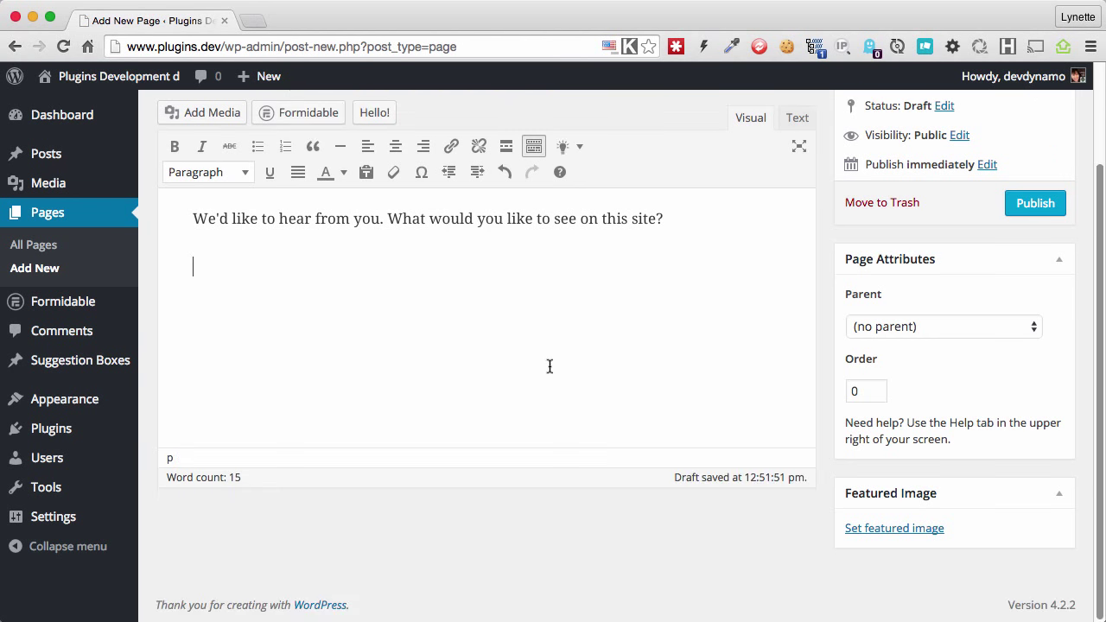
pyautogui.click(581, 147)
pyautogui.click(592, 182)
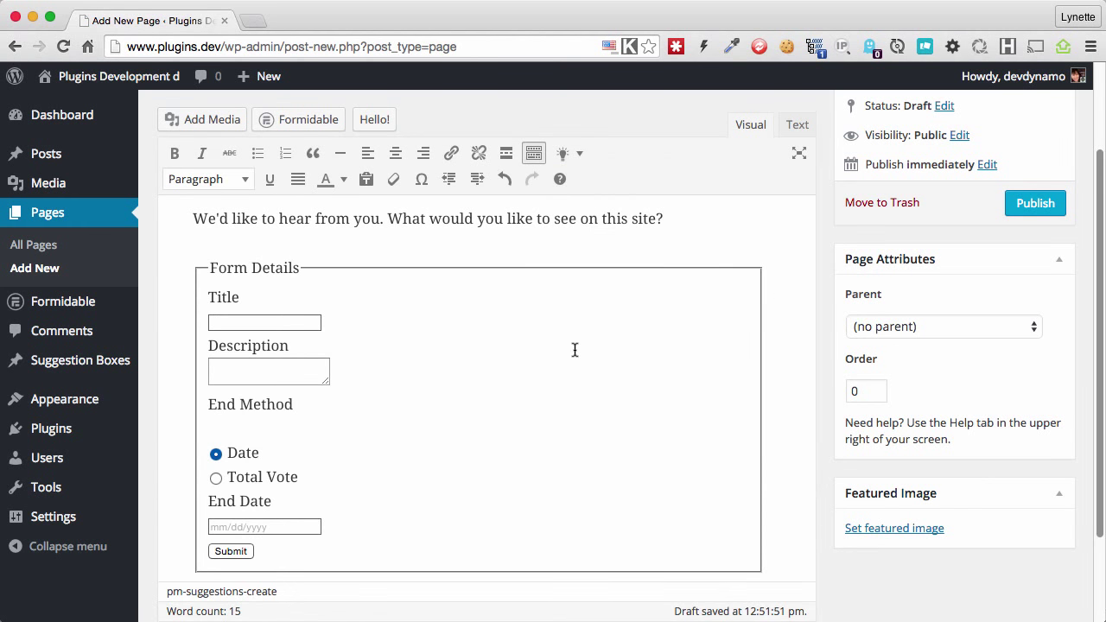
# - Publish the Send Us Your Suggestions page and view its submission form on the site
pyautogui.click(1021, 207)
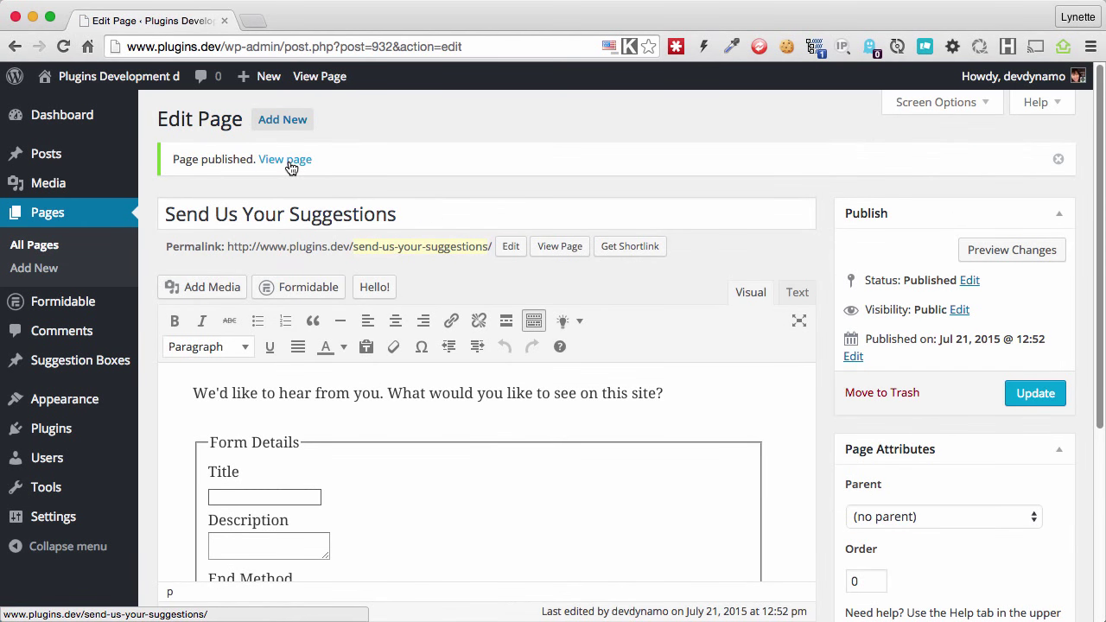
pyautogui.click(286, 160)
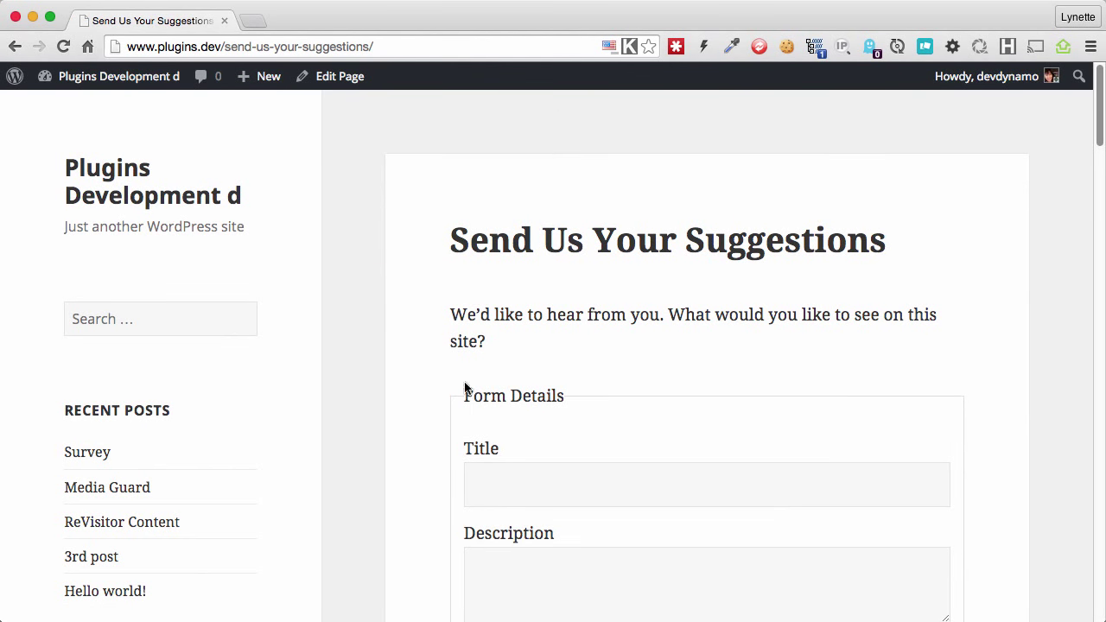
pyautogui.scroll(-3, 561, 357)
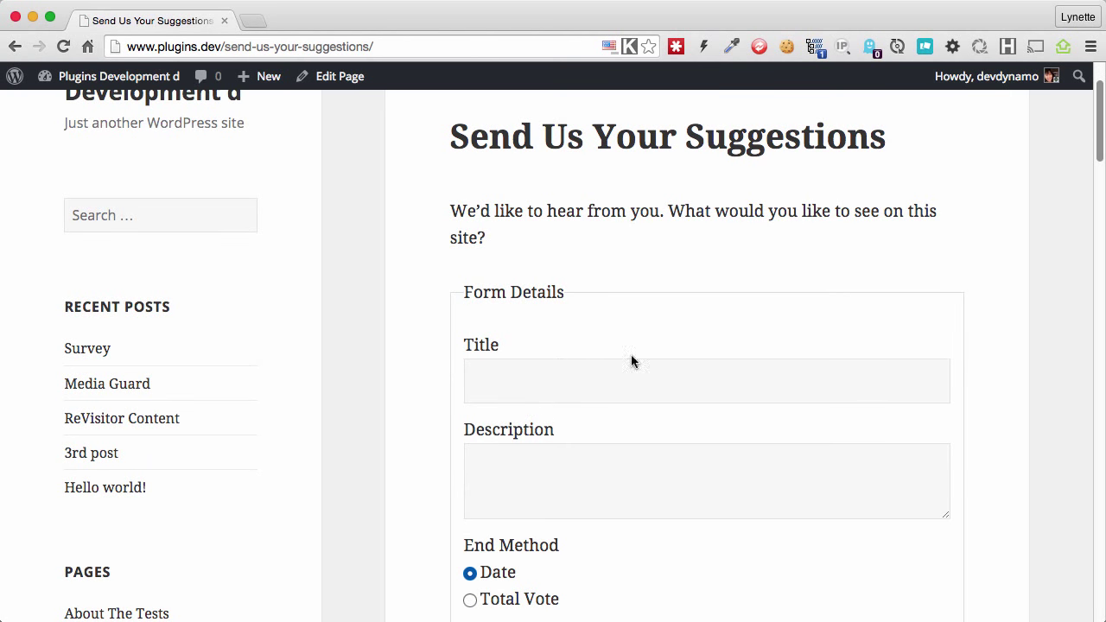
pyautogui.scroll(-1, 674, 349)
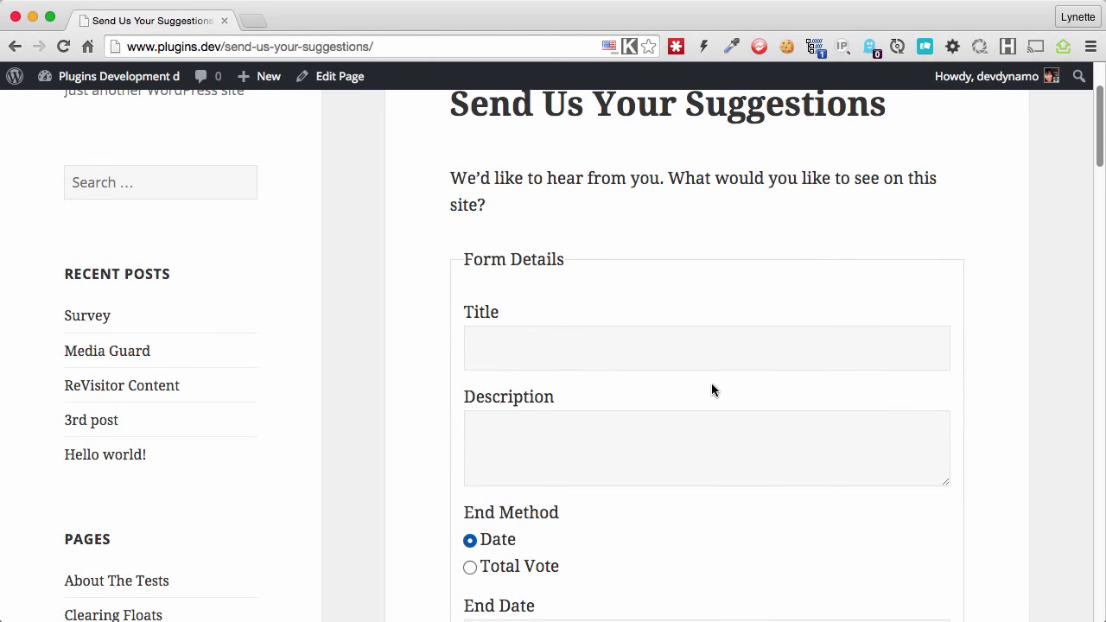
# - Fill in the form with the title "Twitter Traffic" and the description "Show us how to get traffic and build leads from Twitter ads and tweets"
pyautogui.click(755, 357)
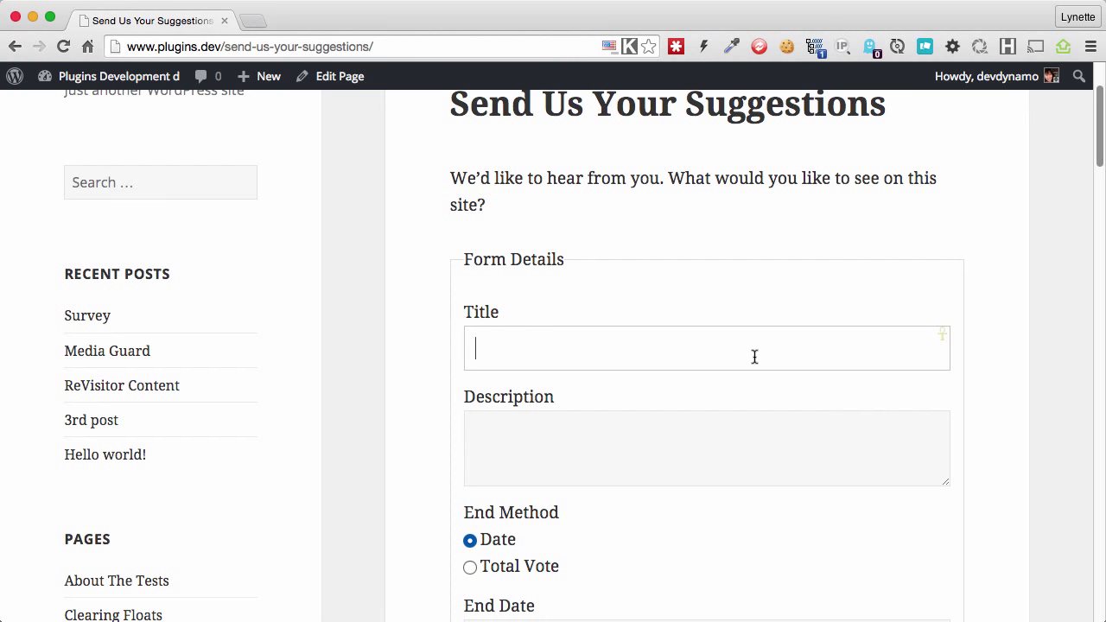
pyautogui.press('super+shift+v')
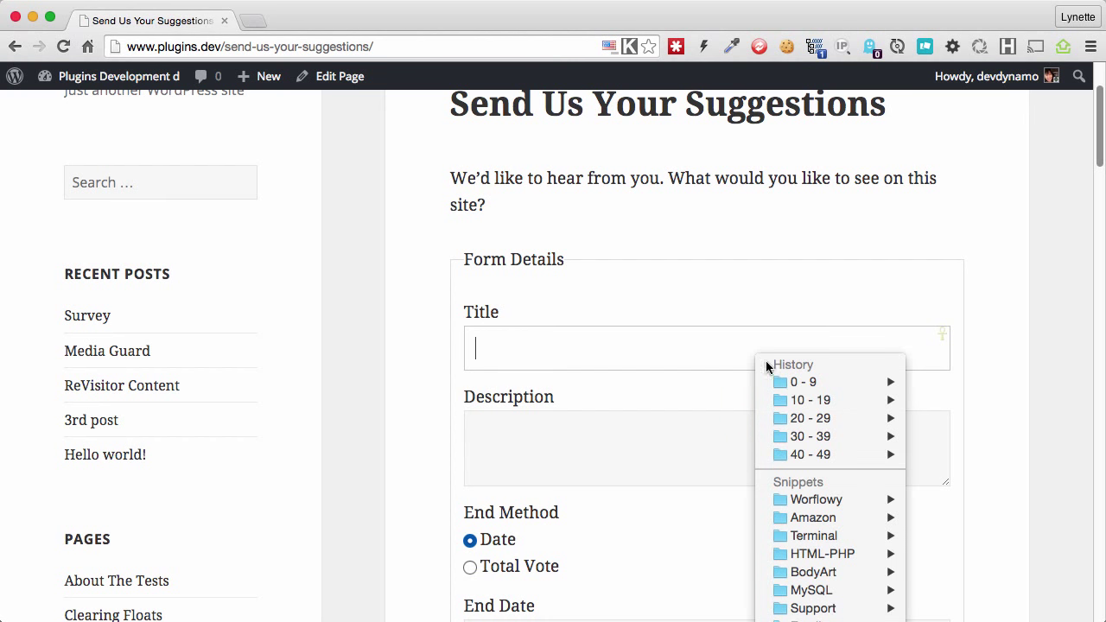
pyautogui.moveTo(821, 381)
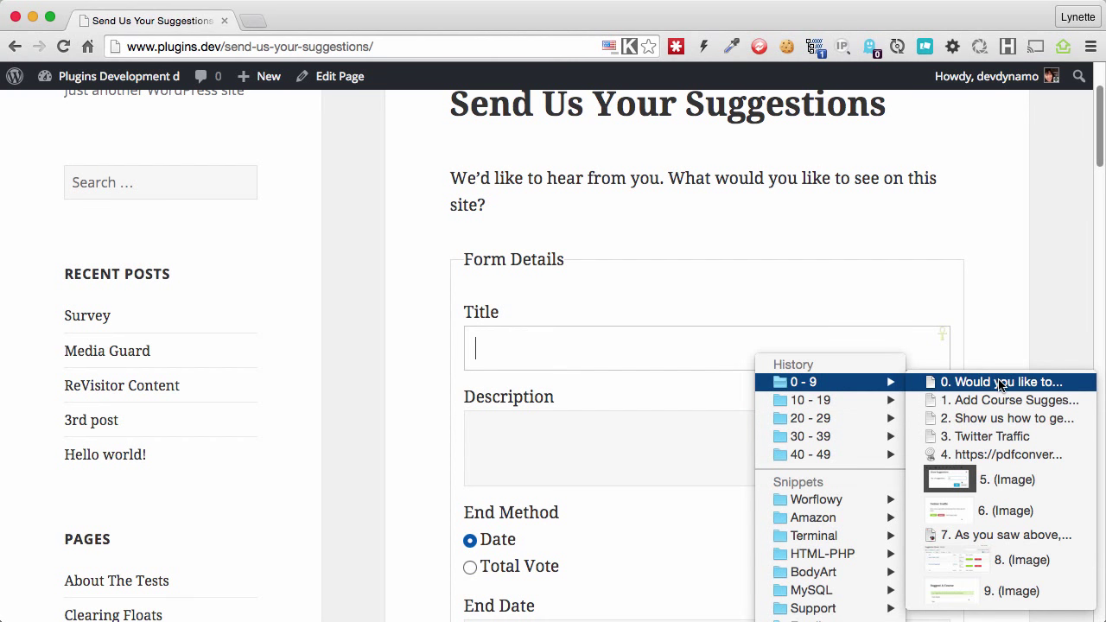
pyautogui.click(994, 436)
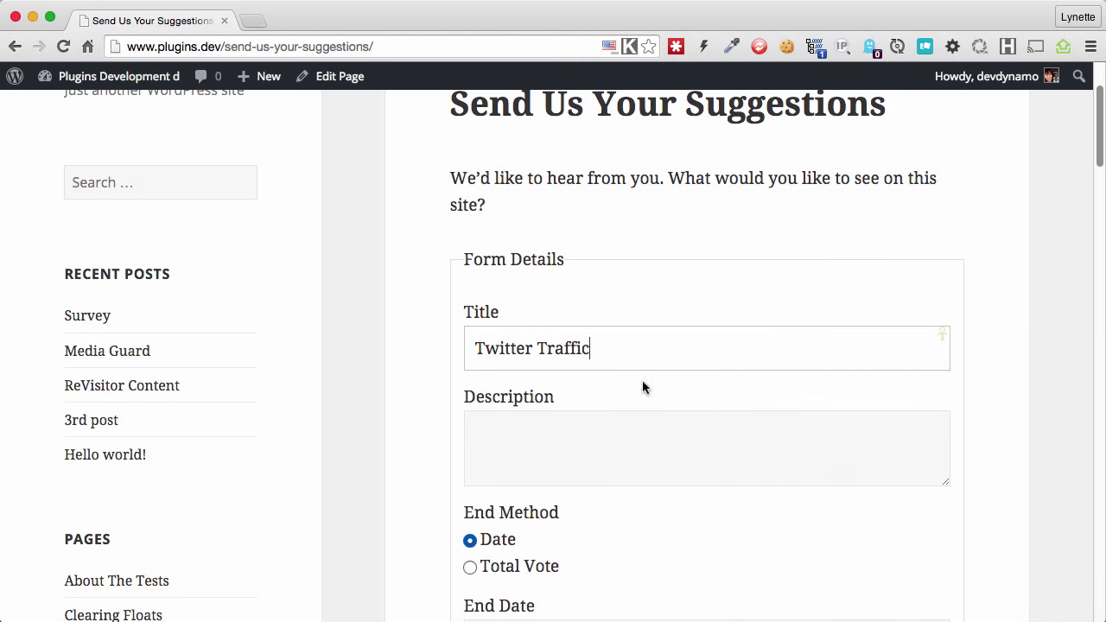
pyautogui.click(640, 446)
pyautogui.press('super+shift+v')
pyautogui.moveTo(721, 472)
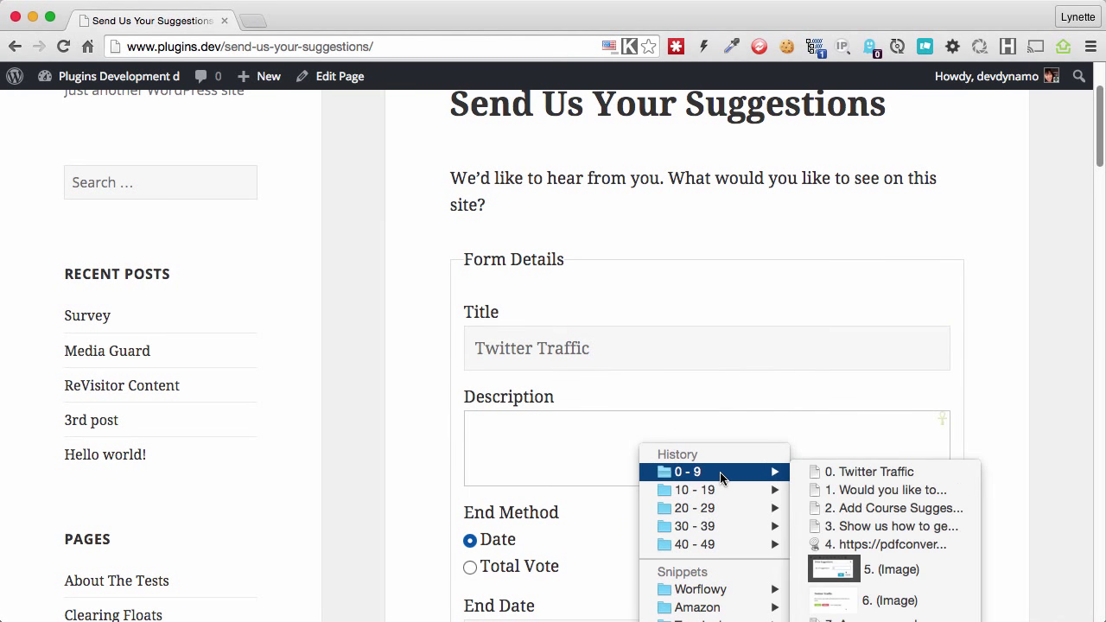
pyautogui.click(878, 527)
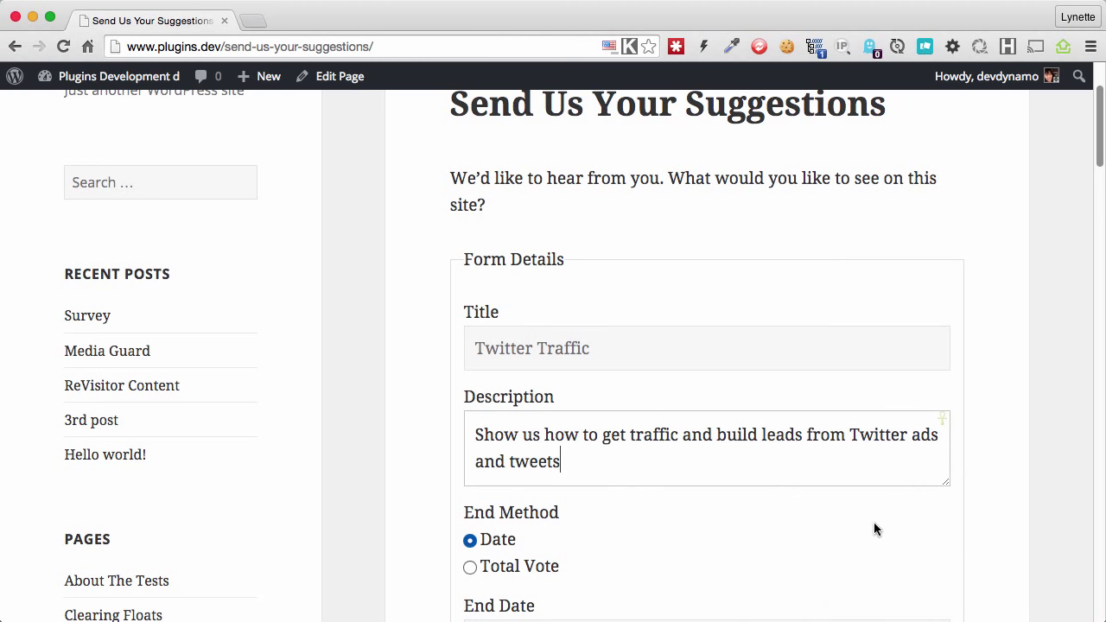
# - Set the suggestion's end date to 07/31/2015 and submit the form
pyautogui.scroll(-3, 868, 520)
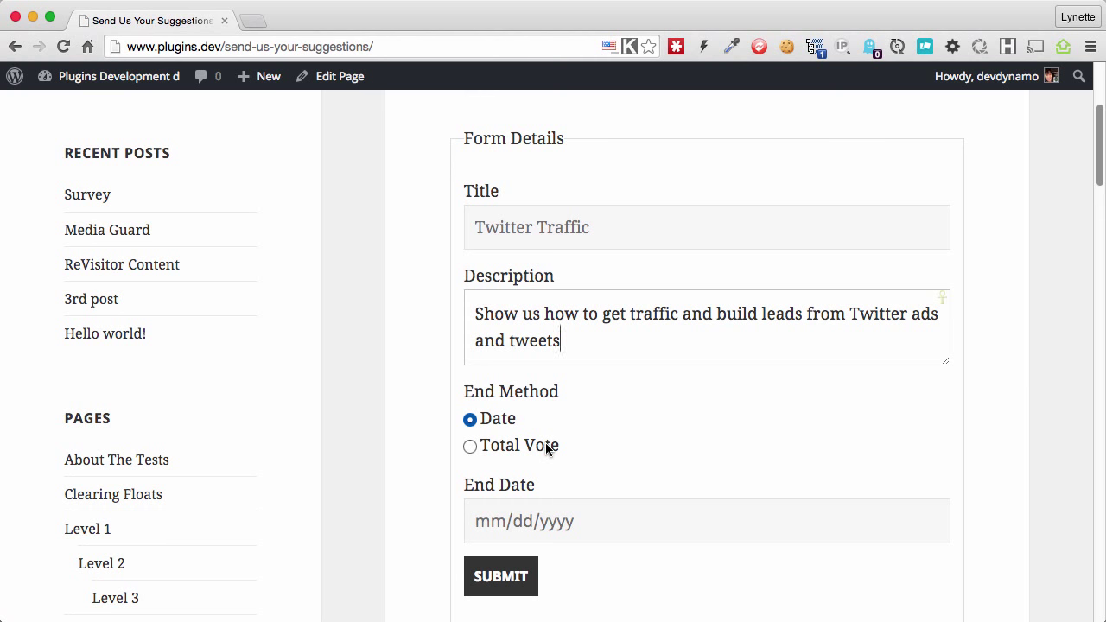
pyautogui.click(513, 522)
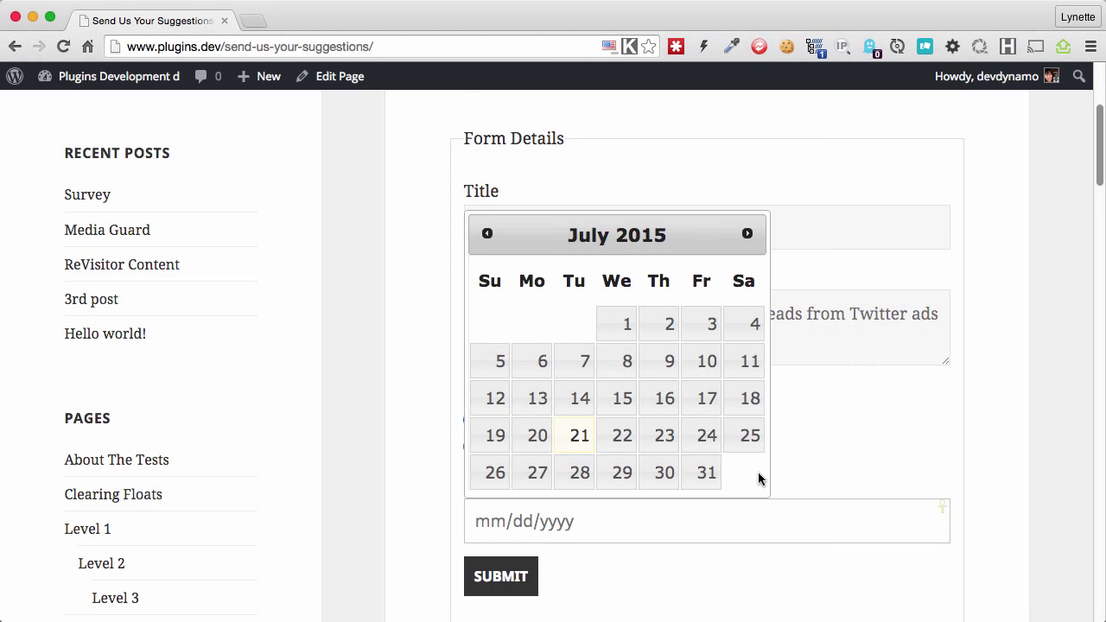
pyautogui.click(714, 474)
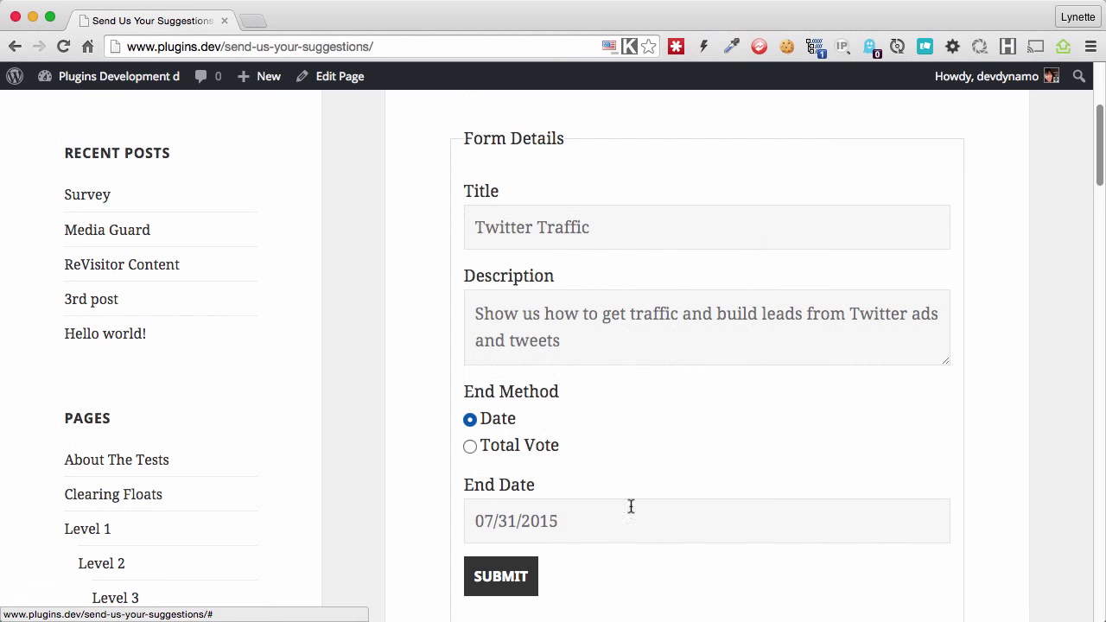
pyautogui.click(526, 593)
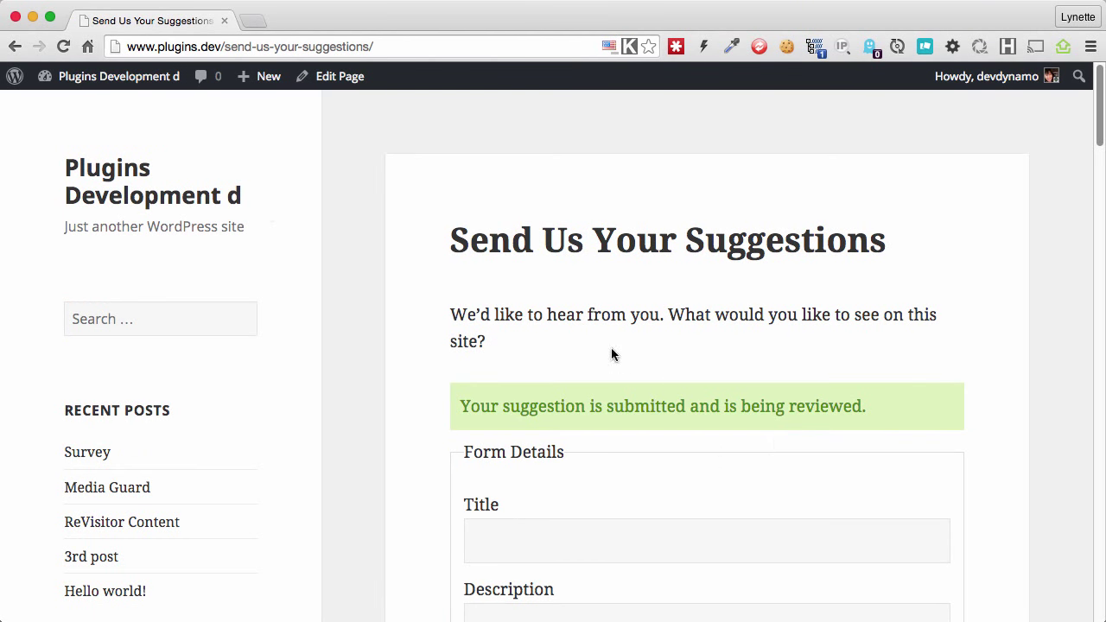
# - Return to the admin dashboard and open the Twitter Traffic draft from the list of all suggestion boxes
pyautogui.moveTo(142, 85)
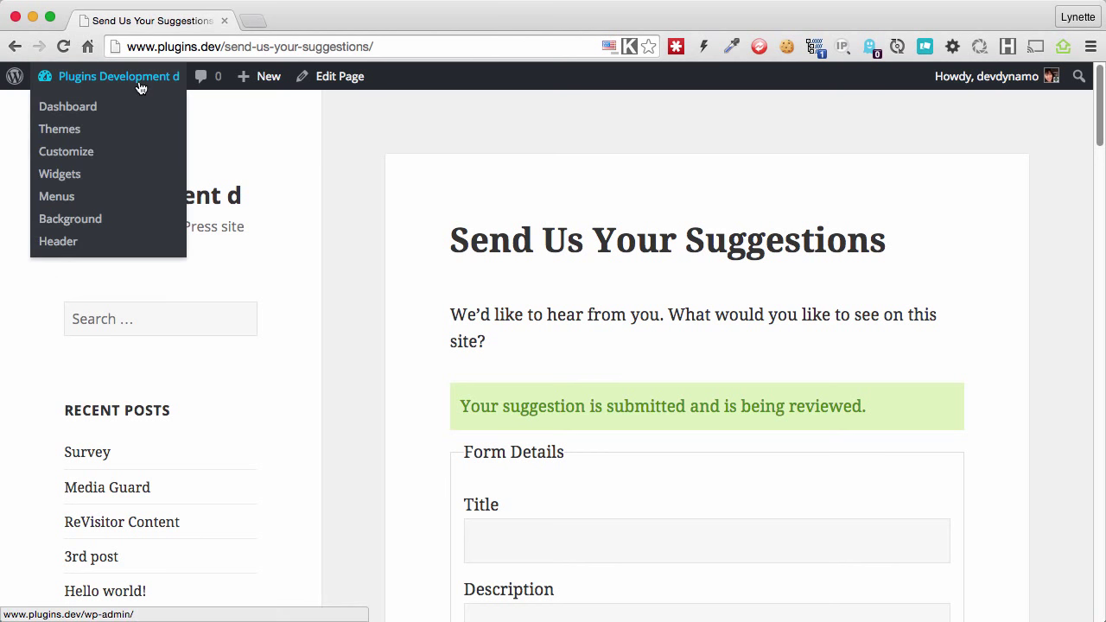
pyautogui.click(108, 106)
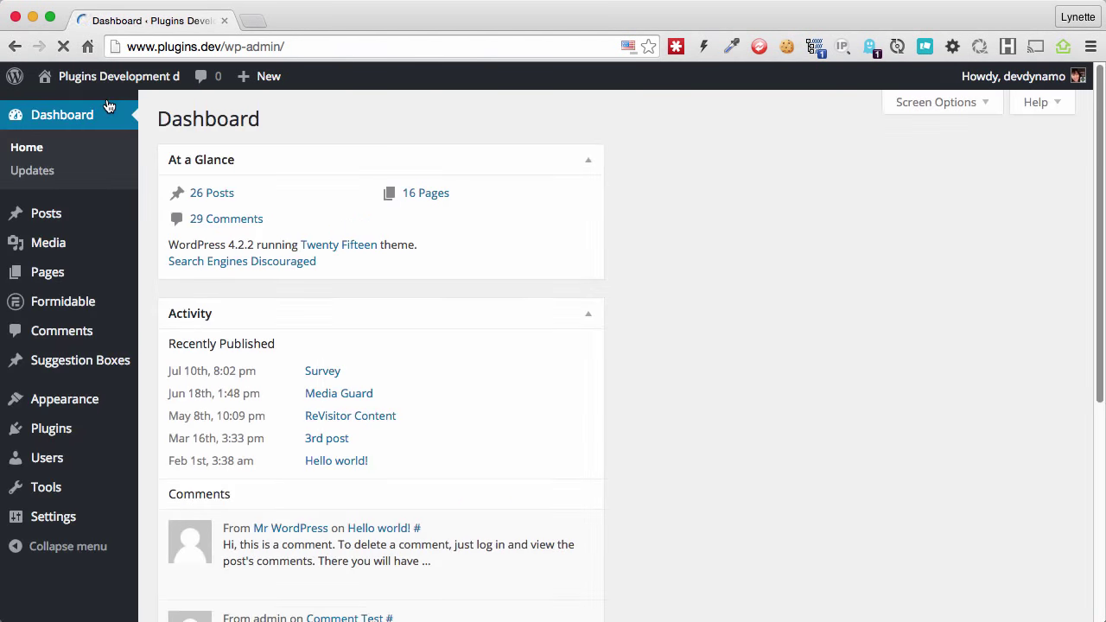
pyautogui.moveTo(90, 367)
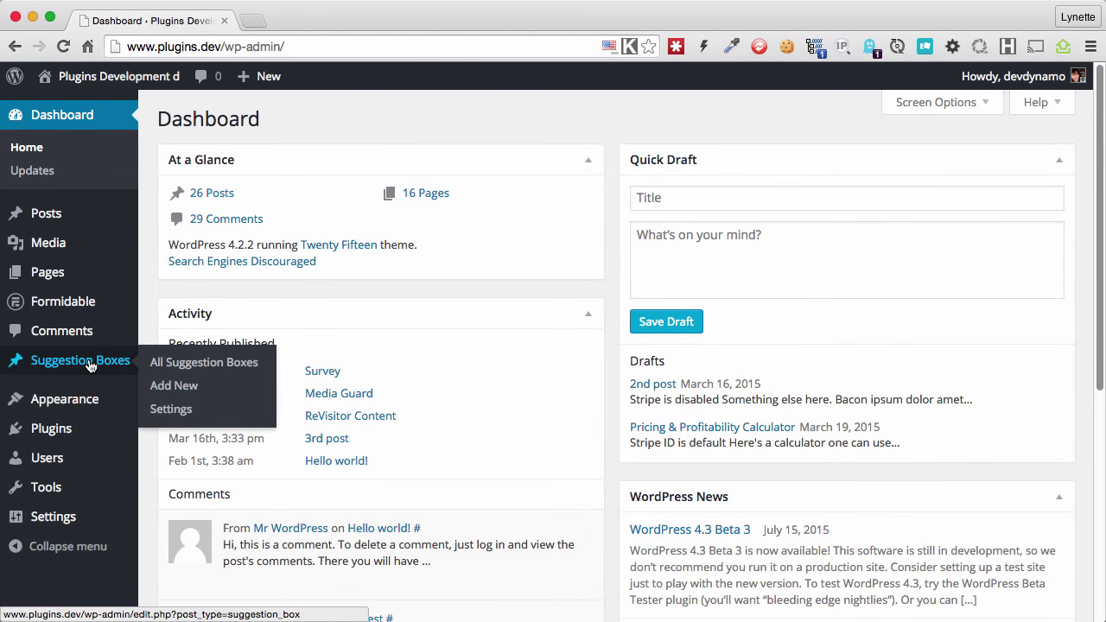
pyautogui.click(211, 364)
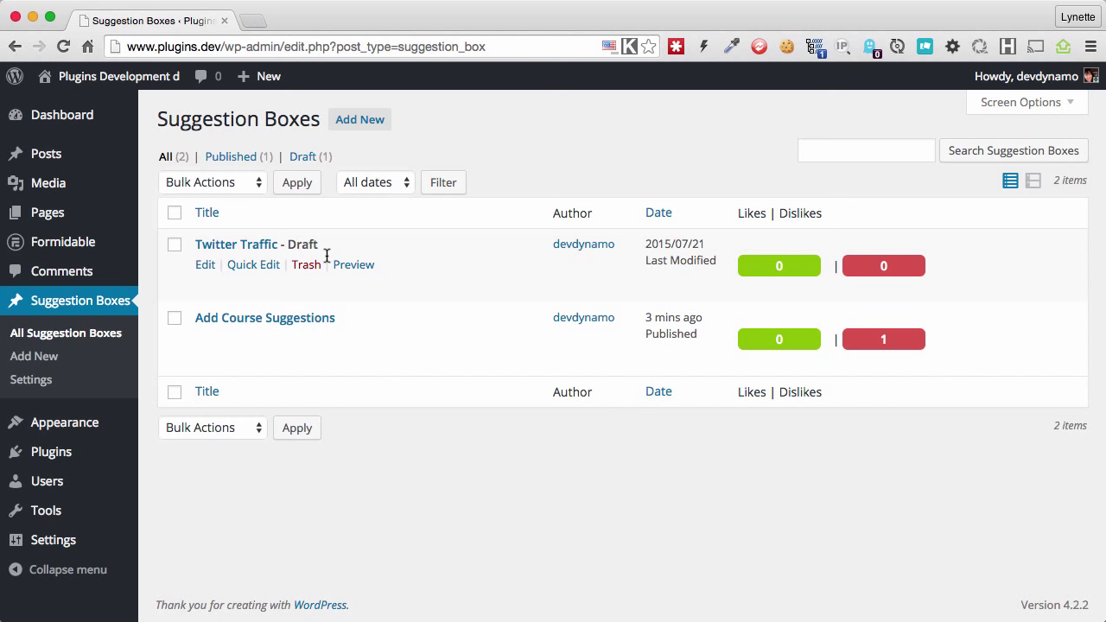
pyautogui.click(227, 244)
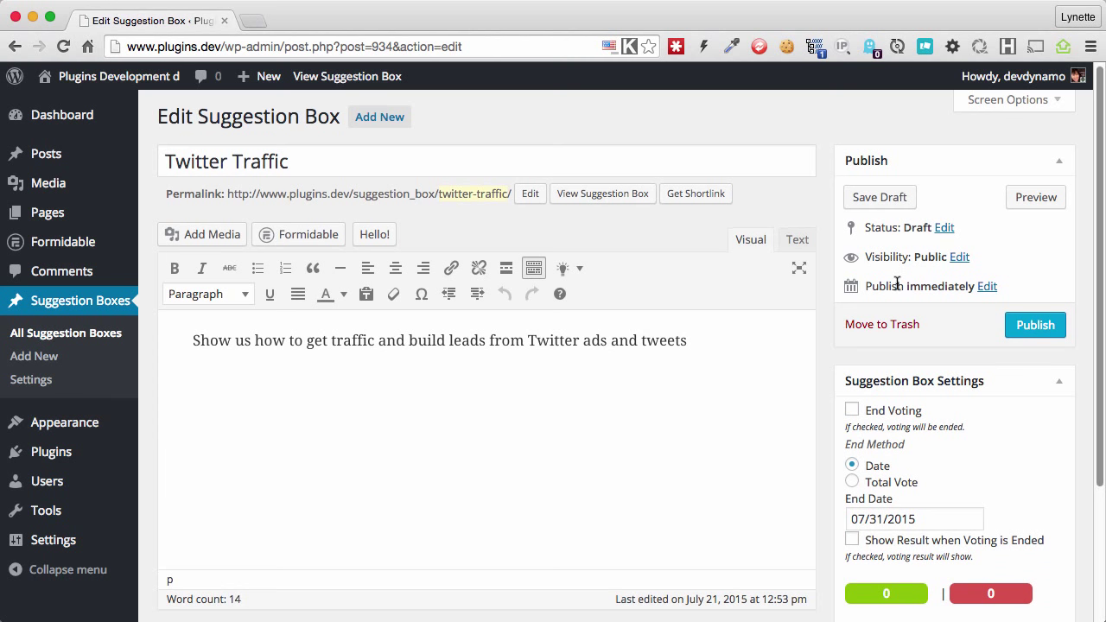
# - Publish the Twitter Traffic suggestion box and vote Like on its published page
pyautogui.scroll(-1, 897, 284)
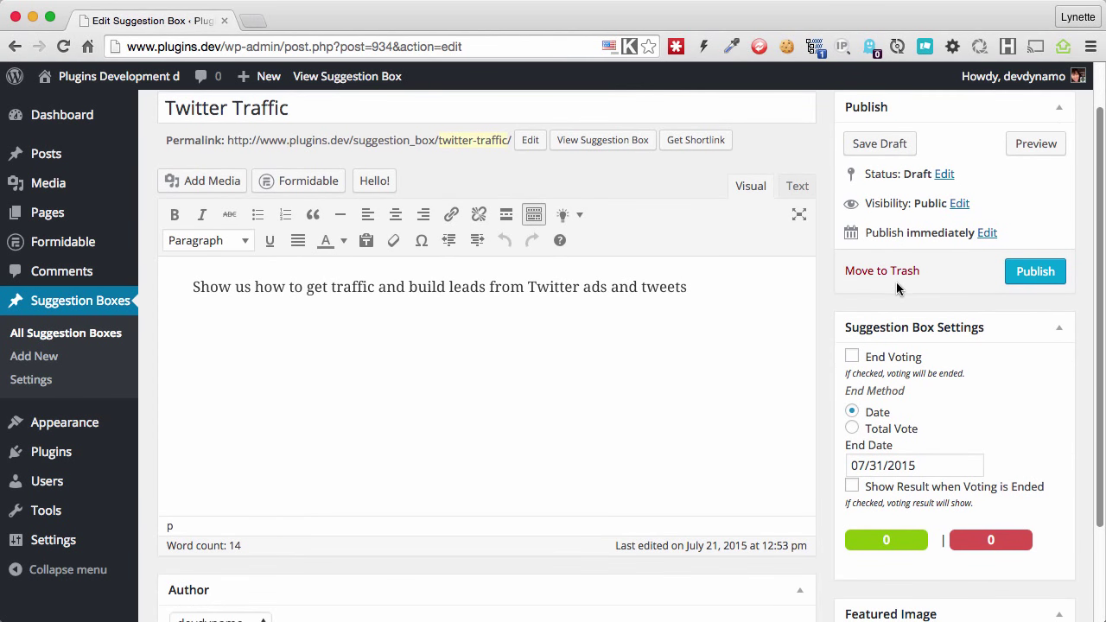
pyautogui.scroll(1, 592, 272)
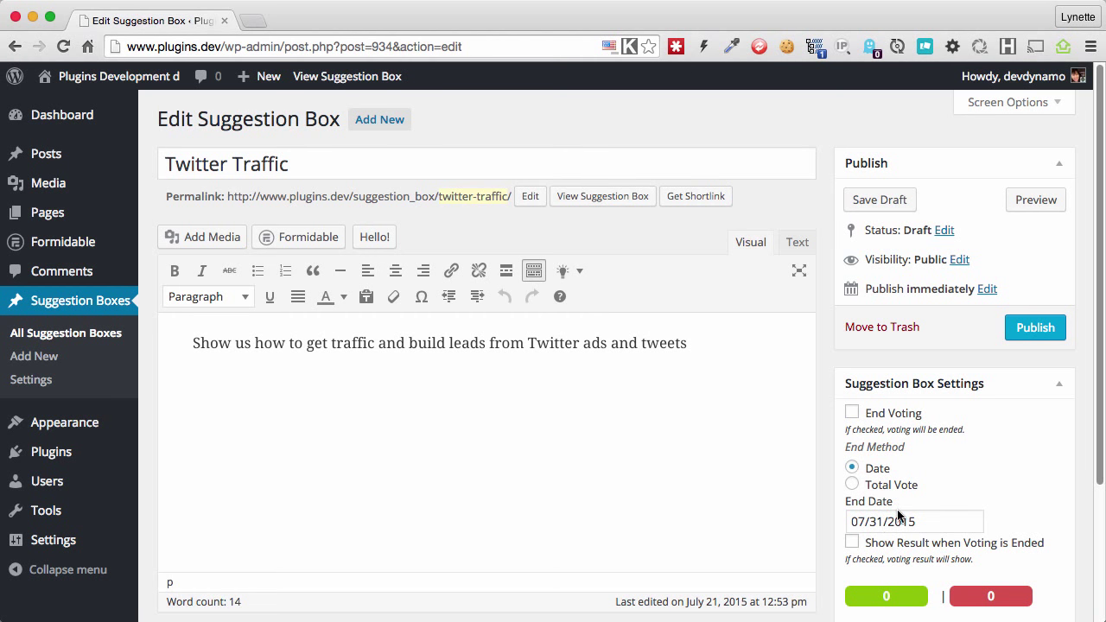
pyautogui.click(1046, 334)
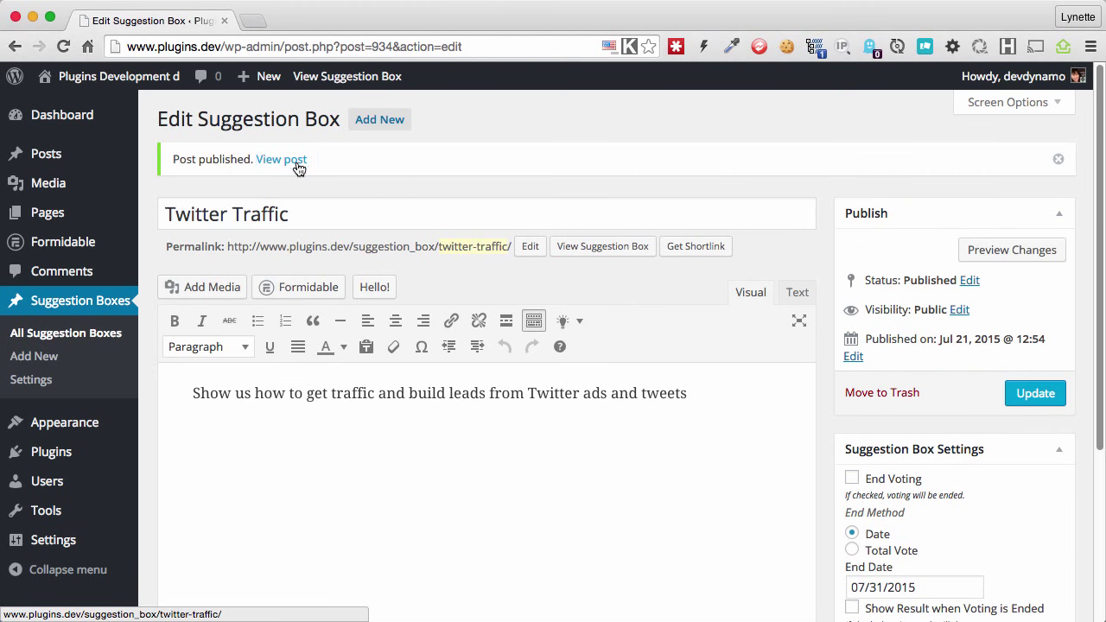
pyautogui.click(294, 160)
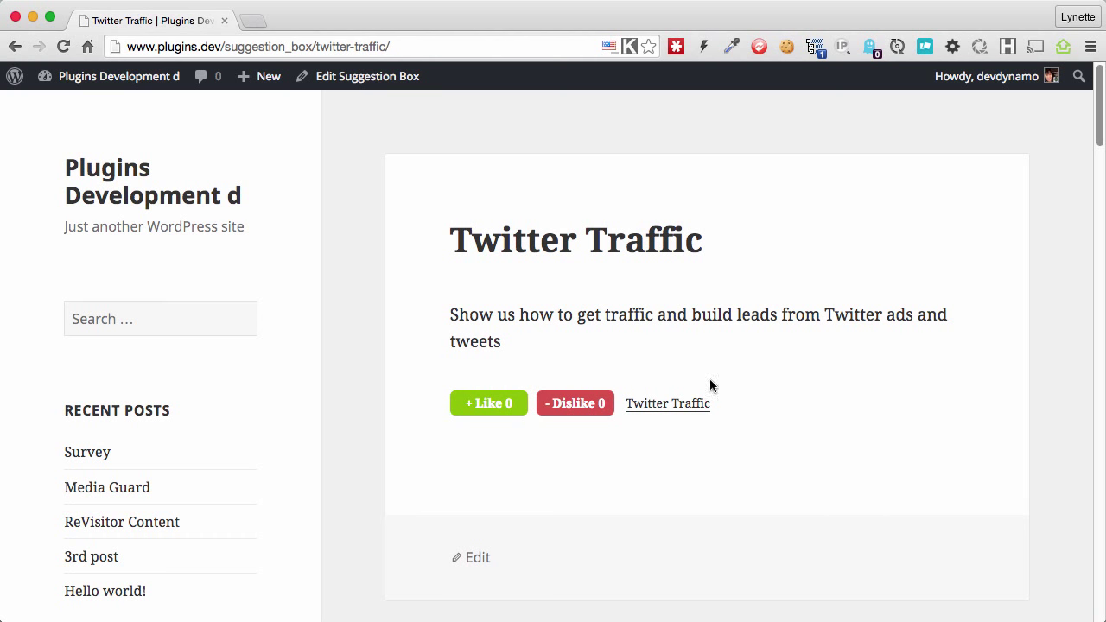
pyautogui.click(524, 412)
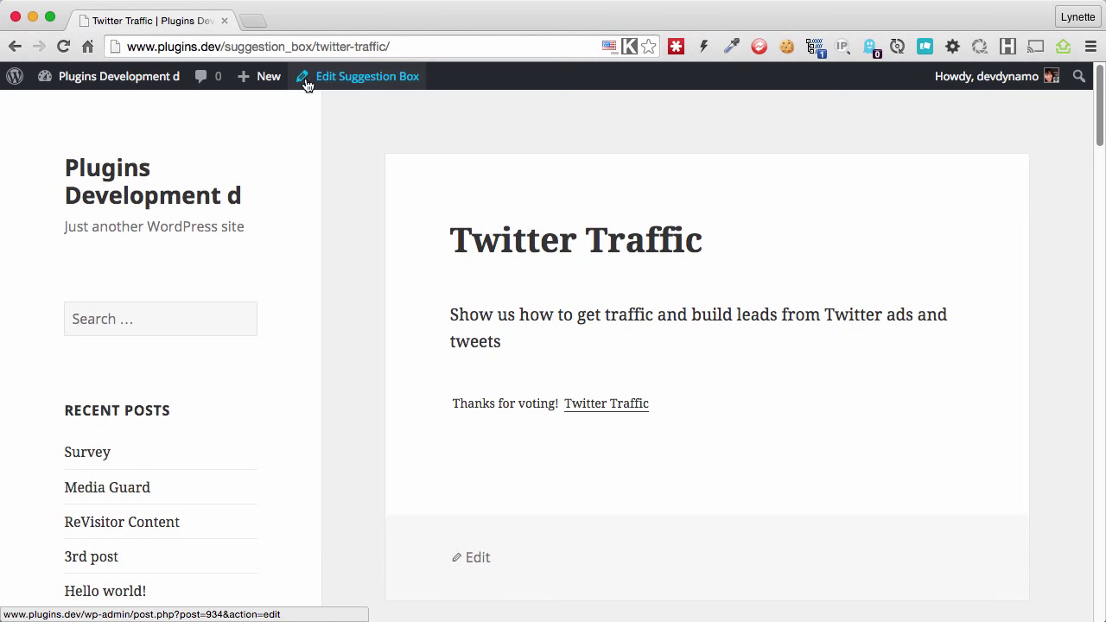
# - Return to the admin dashboard and open the list of all pages
pyautogui.moveTo(148, 89)
pyautogui.click(112, 107)
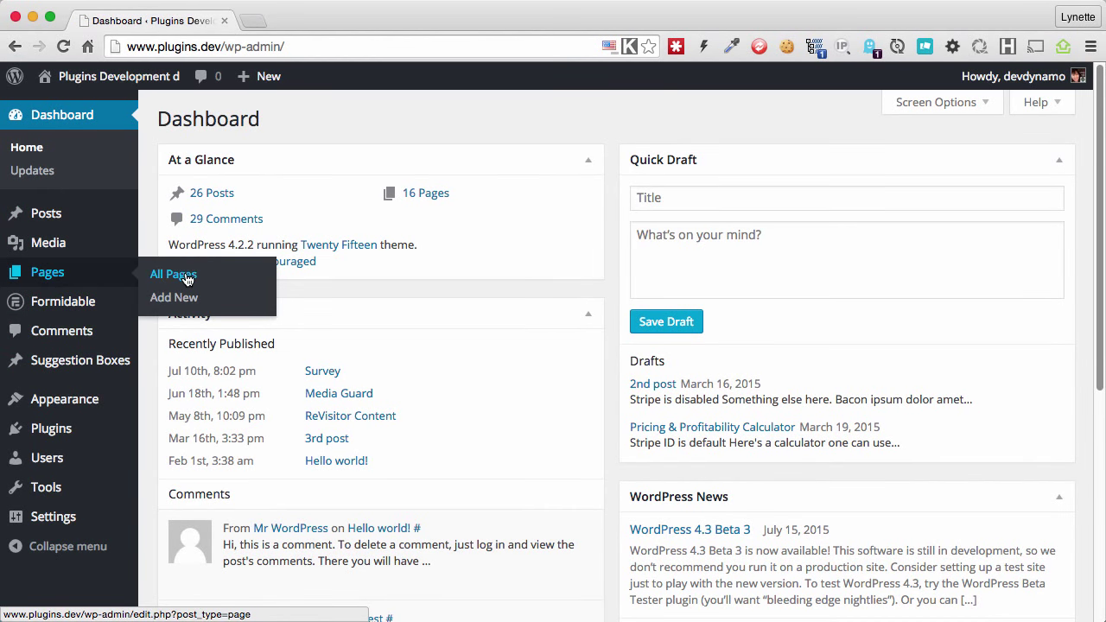
pyautogui.click(186, 276)
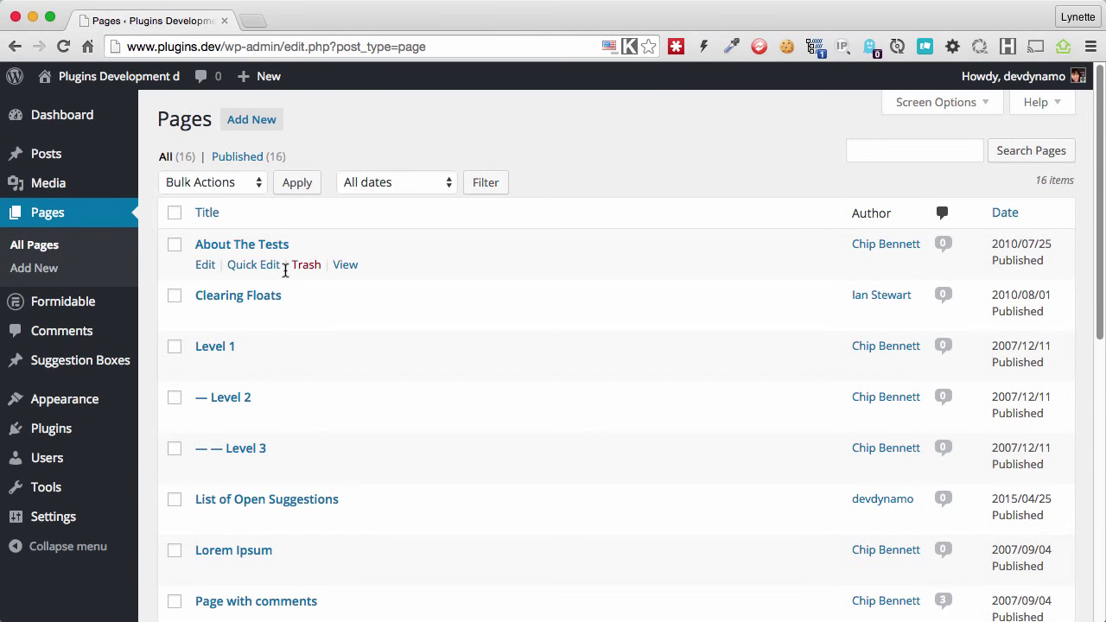
# - Open the Send Us Your Suggestions page for editing from the list of pages
pyautogui.scroll(-1, 299, 311)
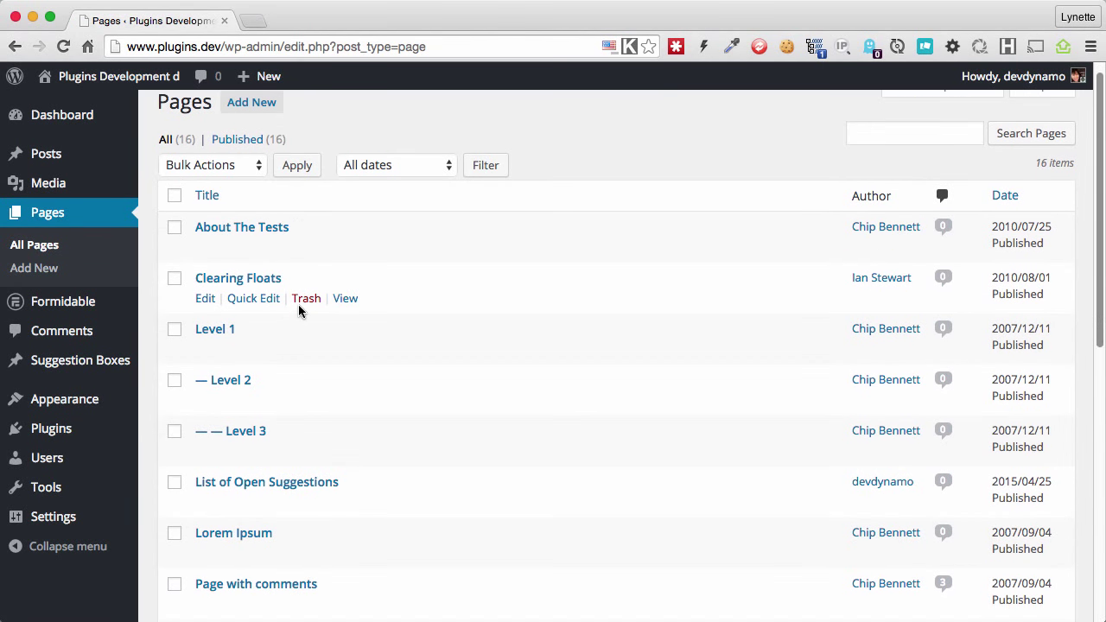
pyautogui.scroll(-10, 296, 334)
pyautogui.click(278, 346)
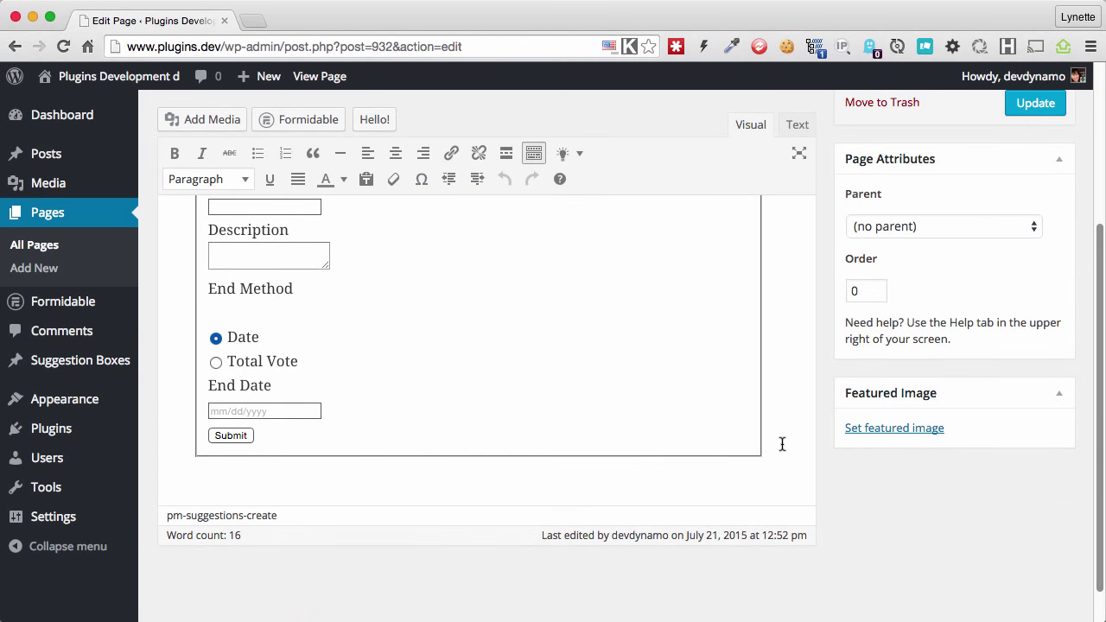
# - Add the text "Vote On Open Suggestions" below the suggestion form and format it as Heading 2
pyautogui.press('Return')
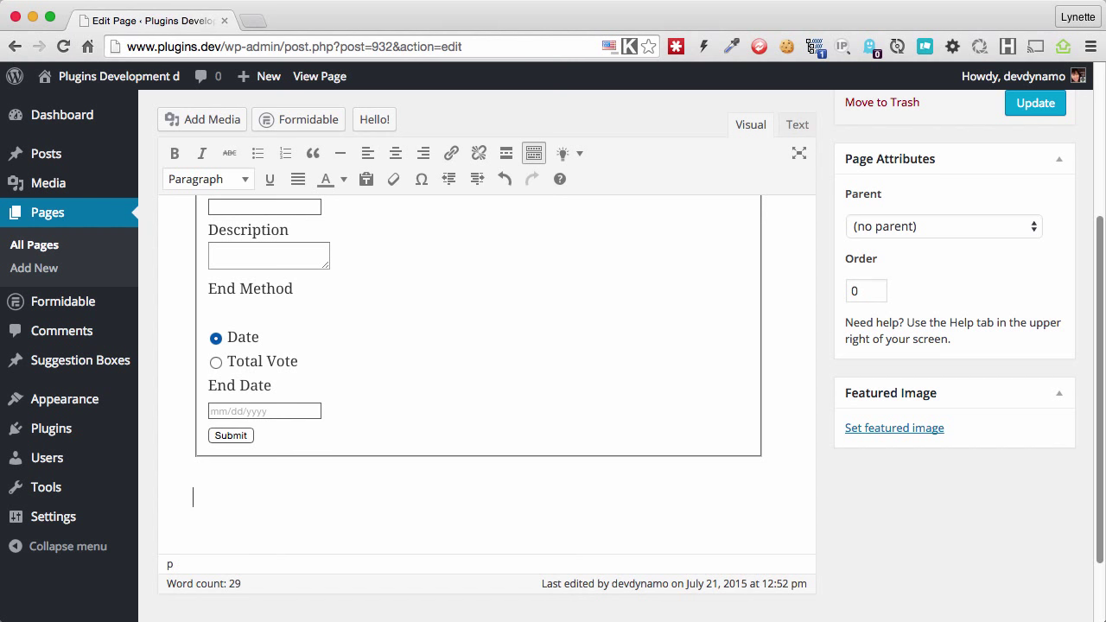
pyautogui.write('Vote On Open Suggestions')
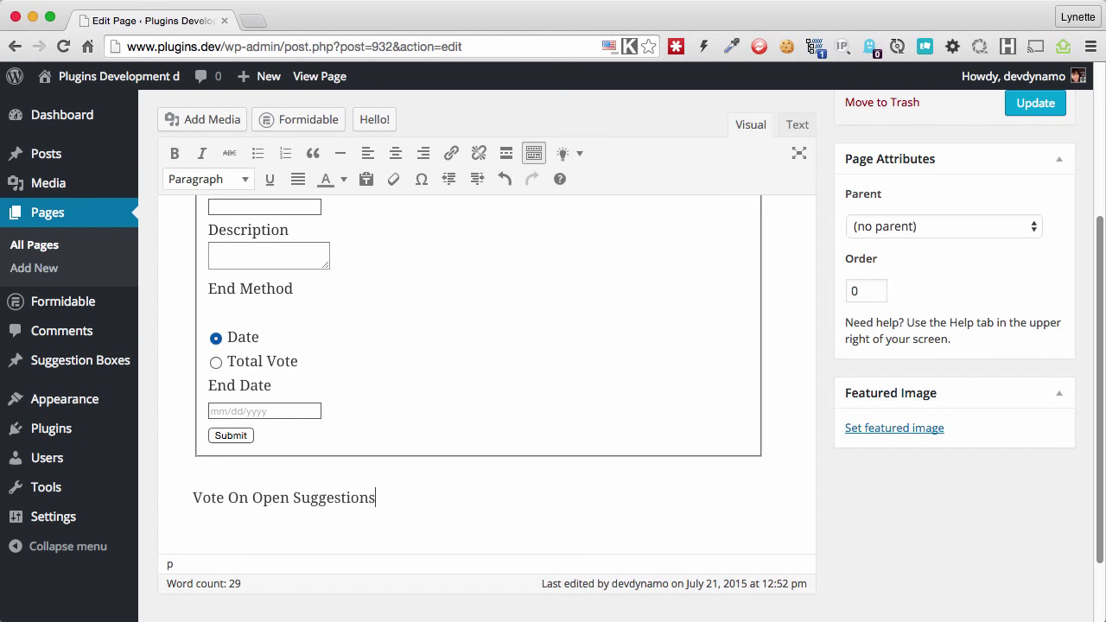
pyautogui.click(196, 178)
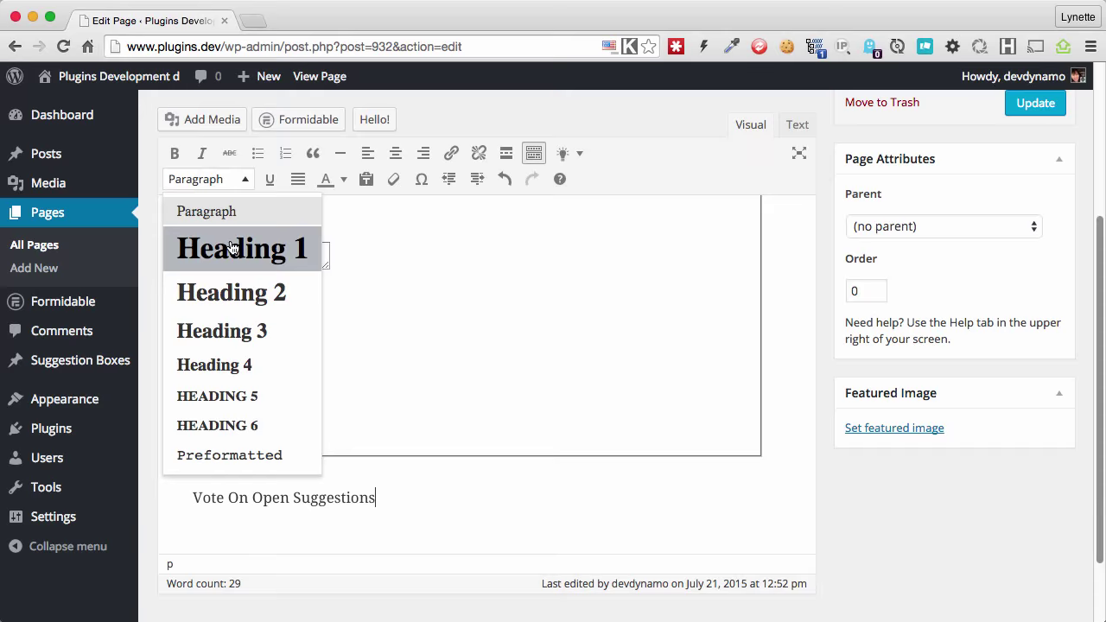
pyautogui.click(250, 307)
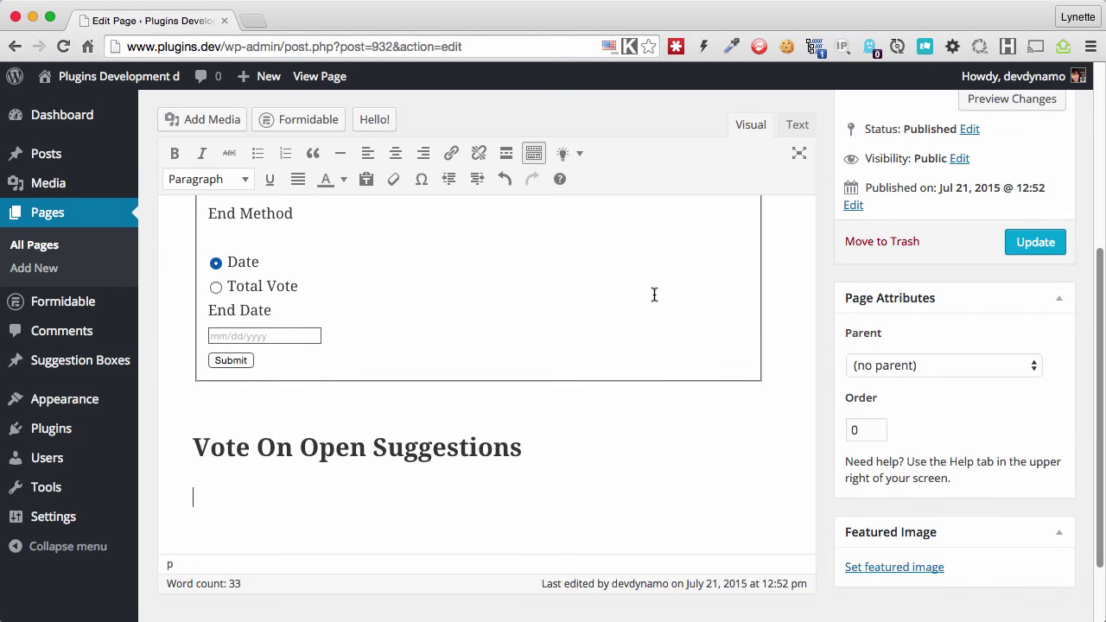
# - Insert a Show Suggestions list with 5 suggestions below the Vote On Open Suggestions heading
pyautogui.click(582, 156)
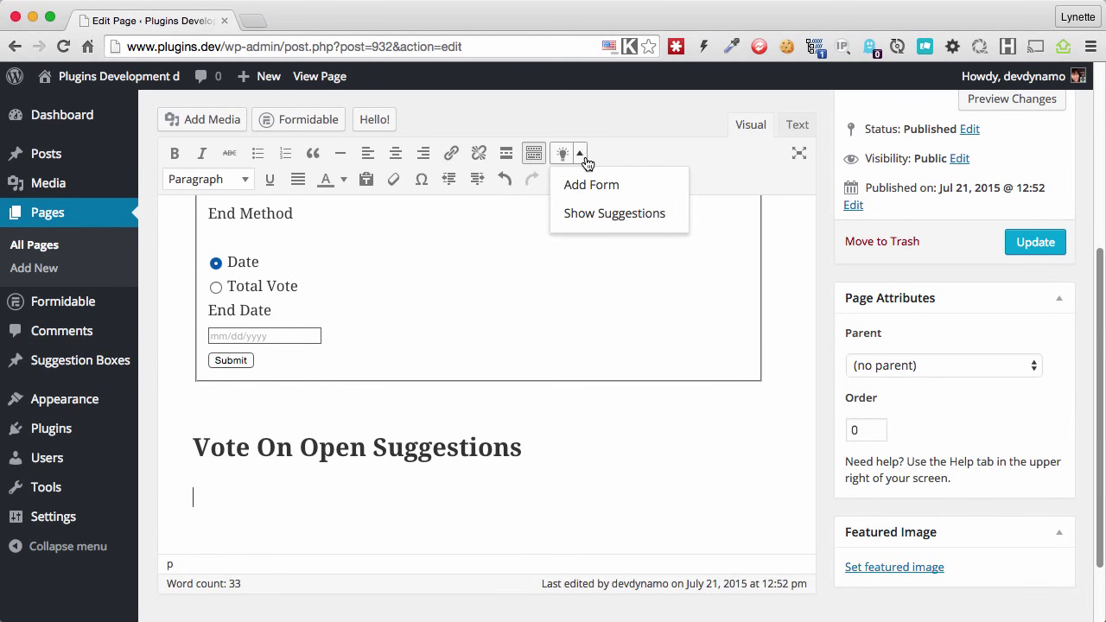
pyautogui.click(608, 214)
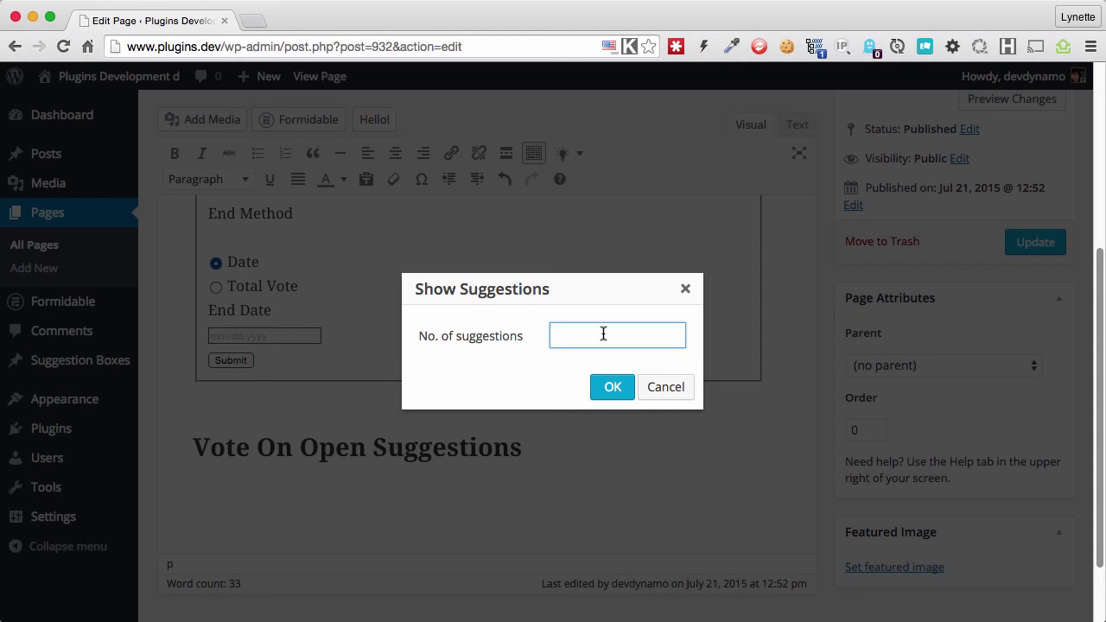
pyautogui.write('5')
pyautogui.click(613, 388)
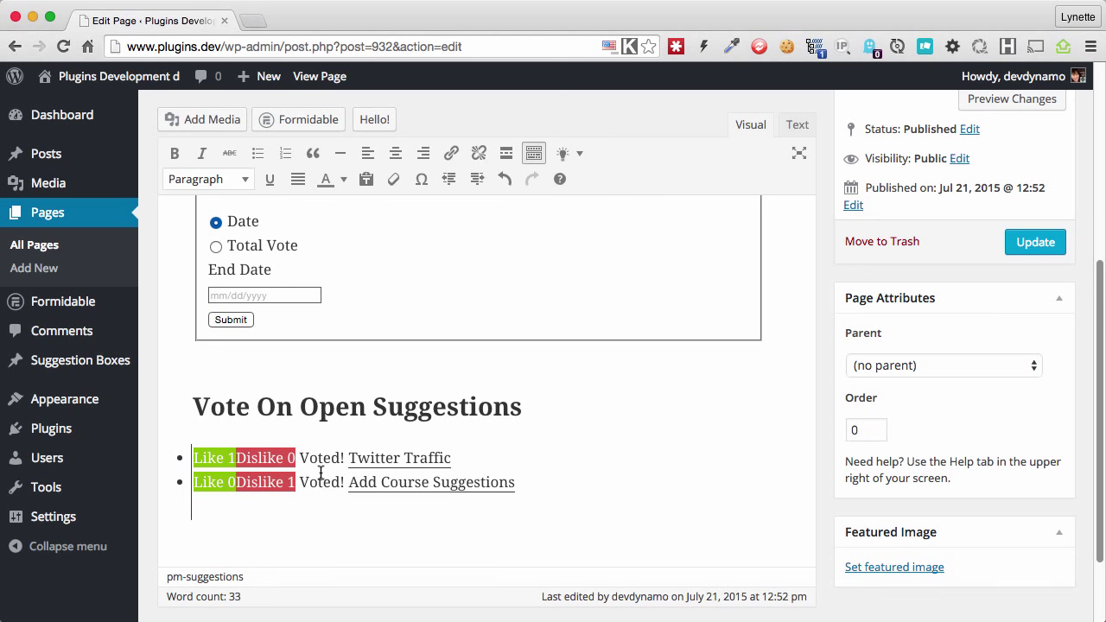
# - Set the inserted list's number of suggestions to 6 and update the page
pyautogui.click(321, 474)
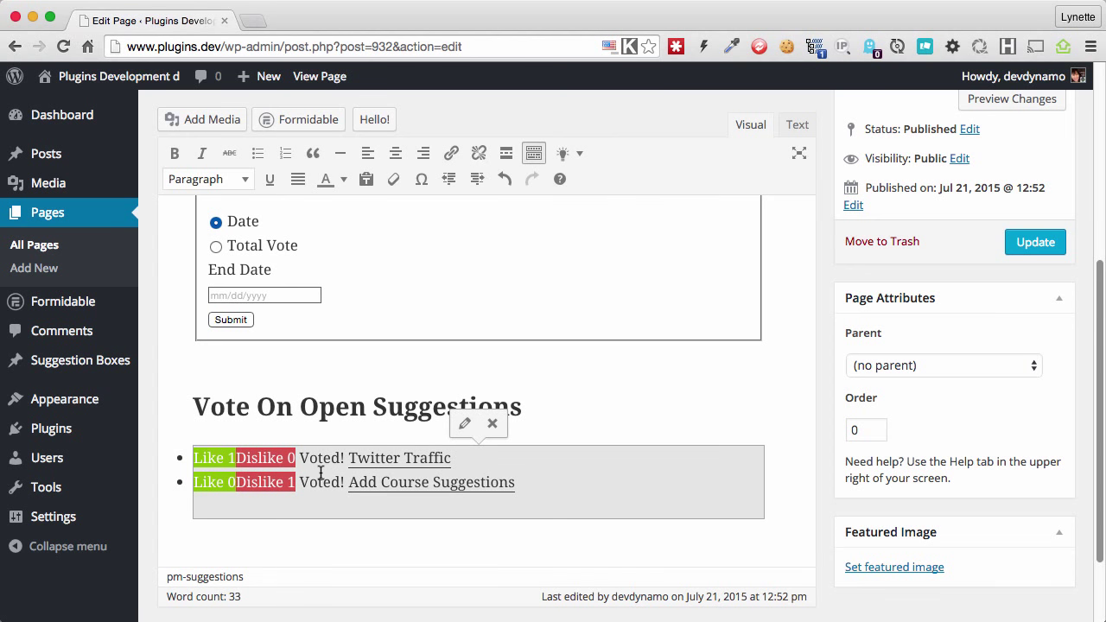
pyautogui.click(466, 427)
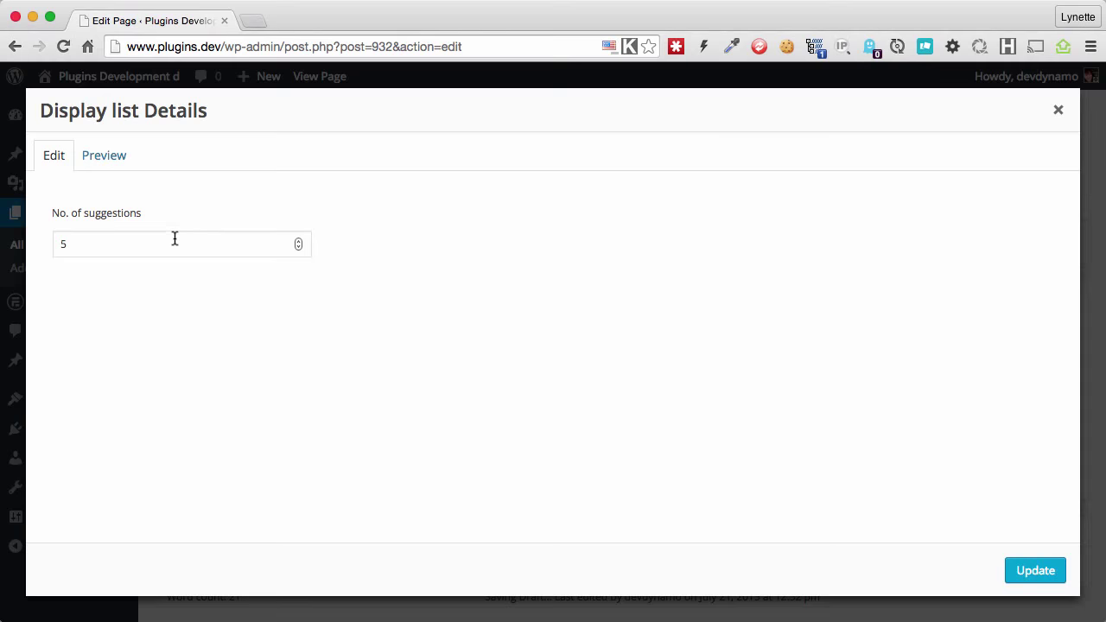
pyautogui.doubleClick(175, 242)
pyautogui.write('6')
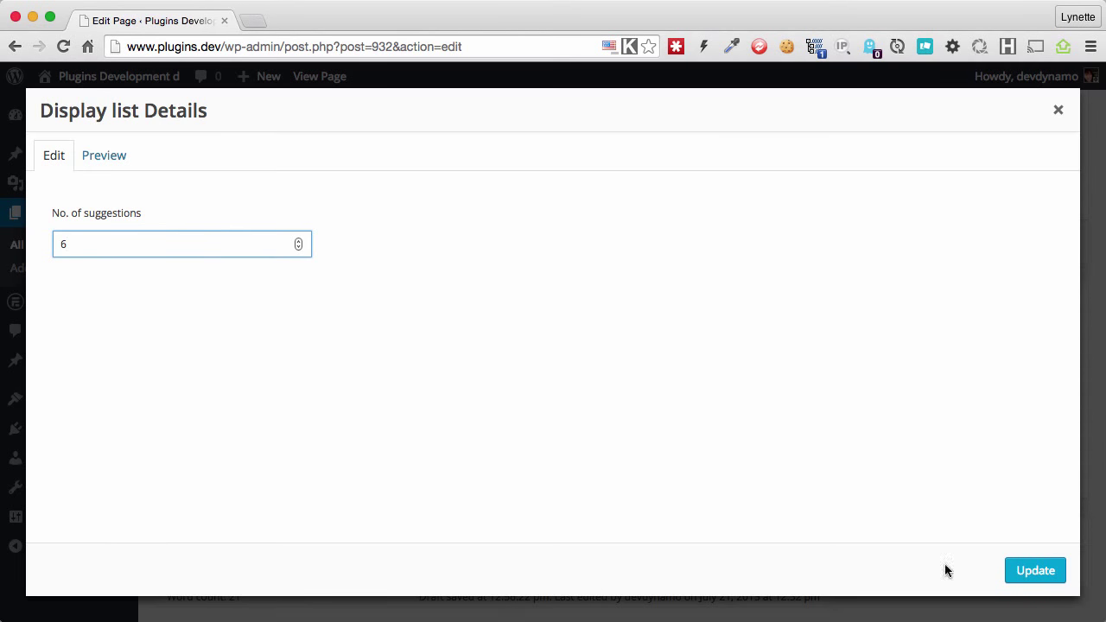
pyautogui.click(1020, 572)
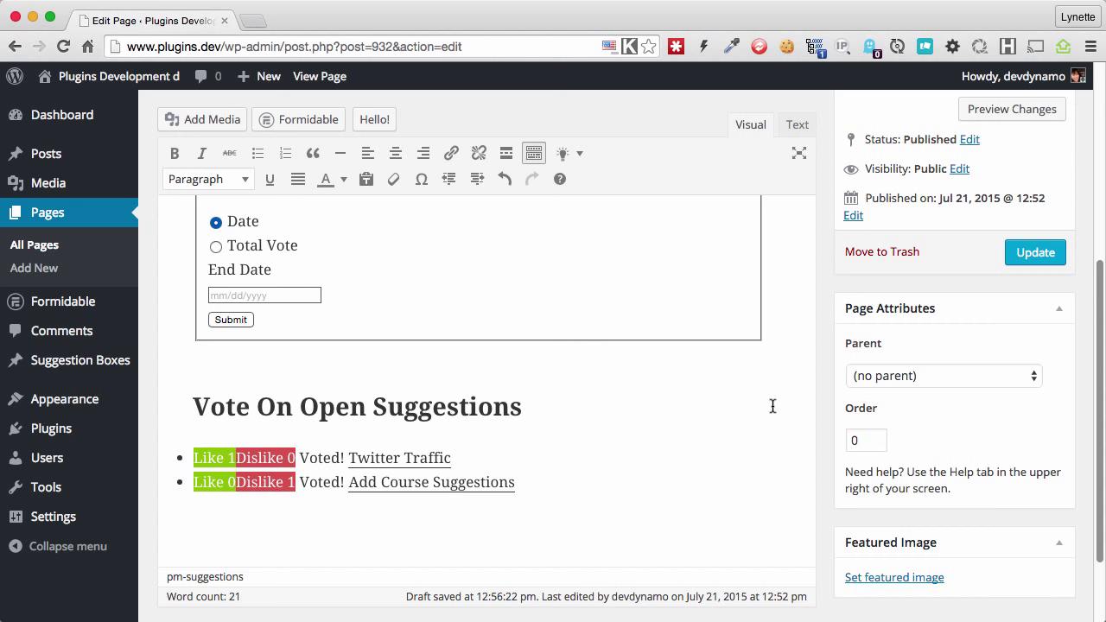
pyautogui.scroll(2, 781, 402)
pyautogui.click(1046, 308)
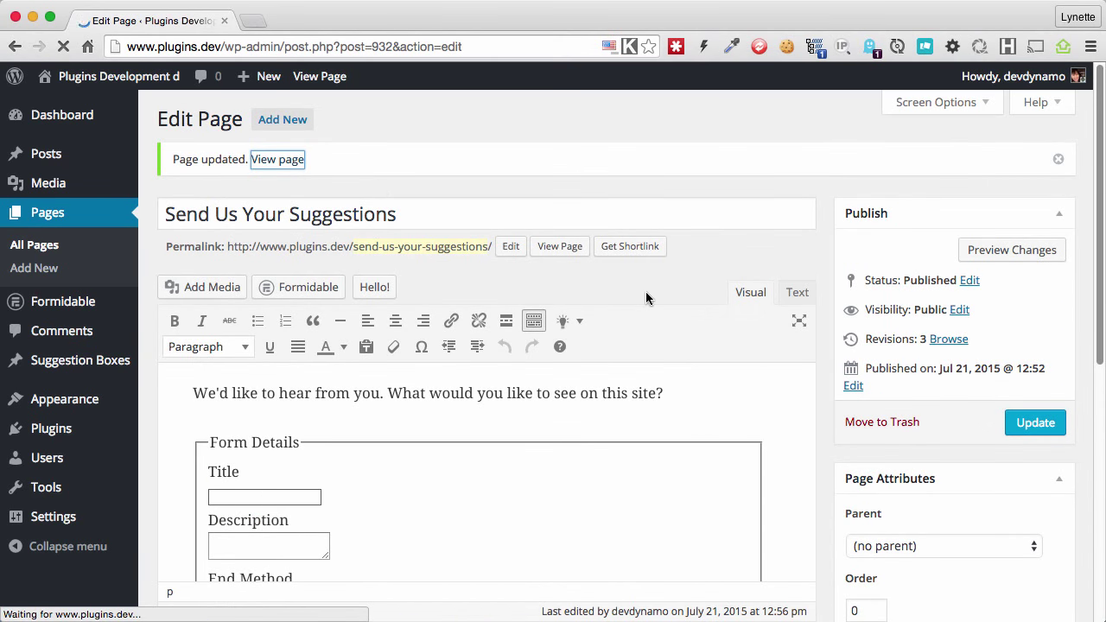
# - Review the list of open suggestions on the published page and open the Add Course Suggestions entry
pyautogui.scroll(-2, 683, 289)
pyautogui.scroll(-8, 683, 289)
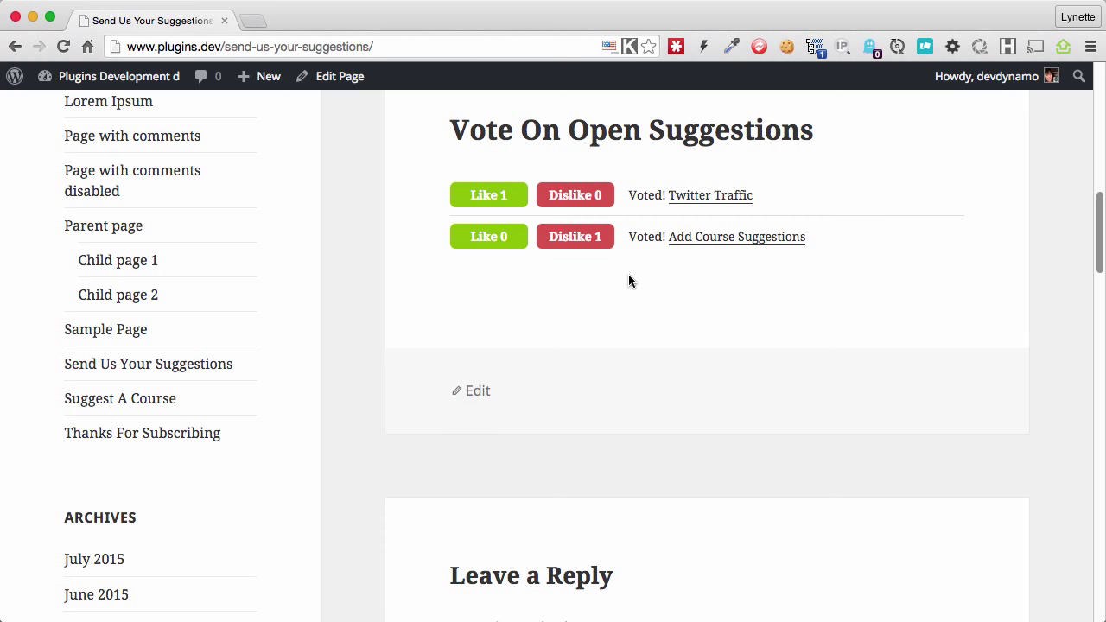
pyautogui.click(707, 239)
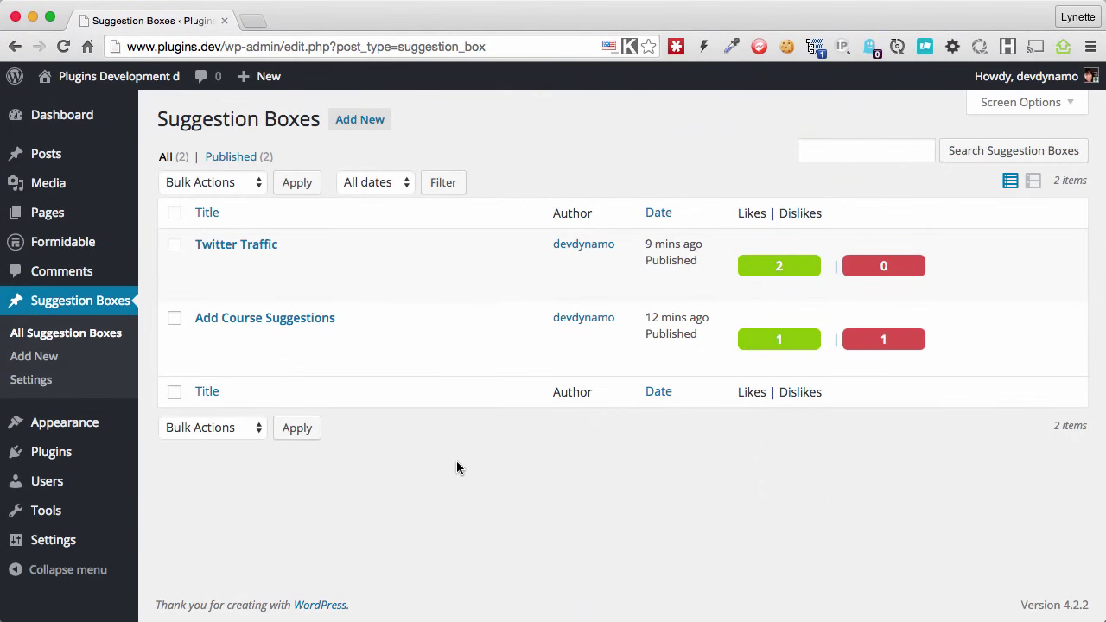
# - Update the Twitter Traffic suggestion box with End Voting and Show Result when Voting is Ended enabled, and view its published post
pyautogui.click(226, 245)
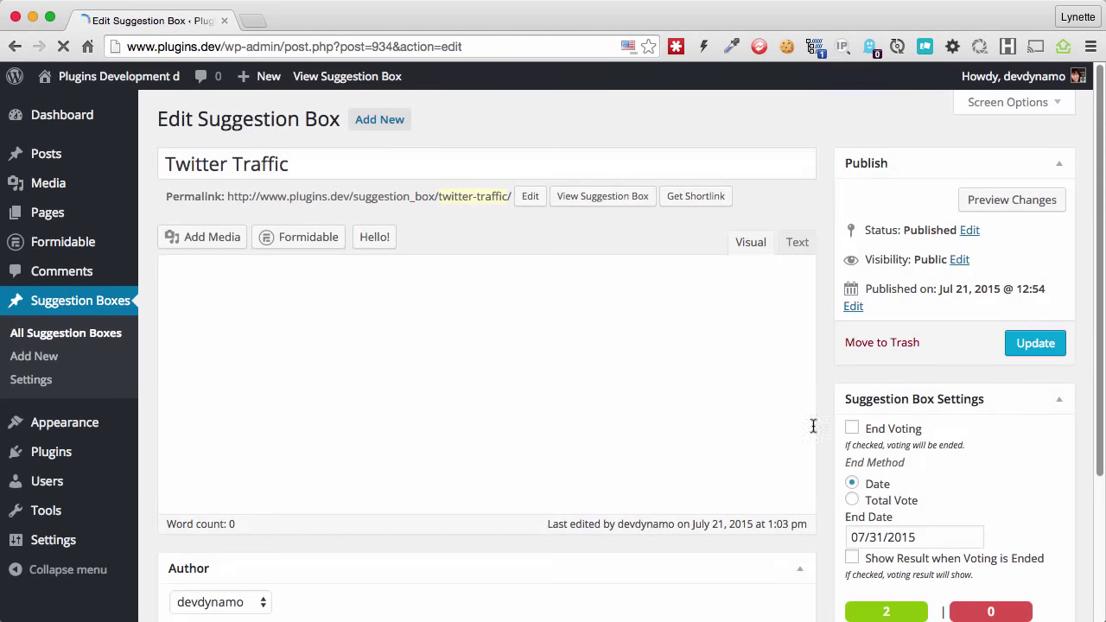
pyautogui.scroll(-2, 967, 402)
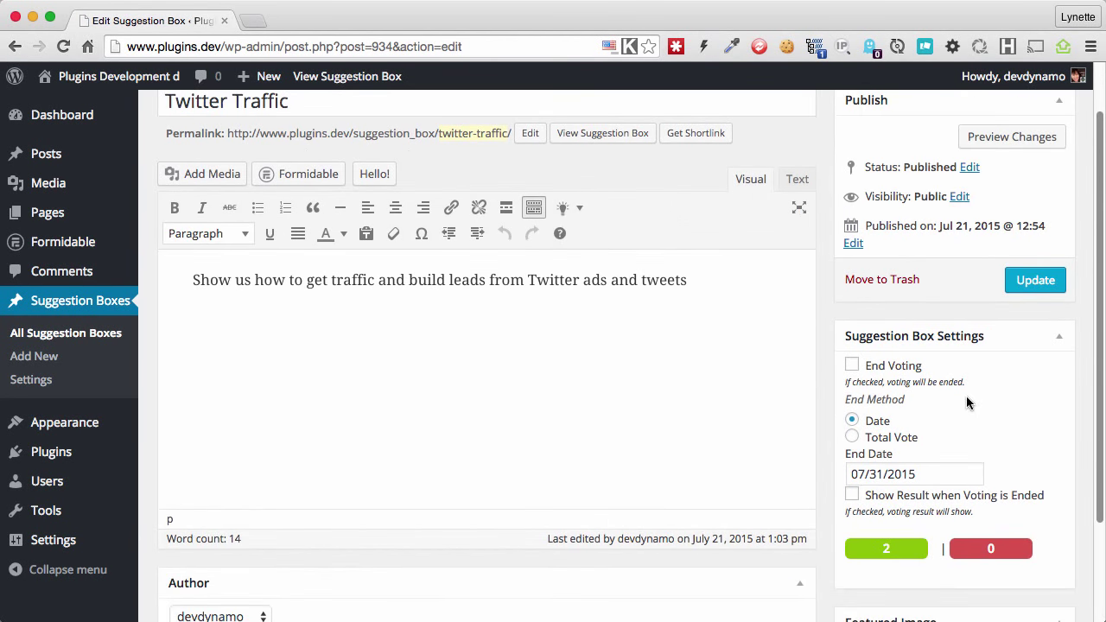
pyautogui.click(910, 370)
pyautogui.click(972, 504)
pyautogui.click(1035, 281)
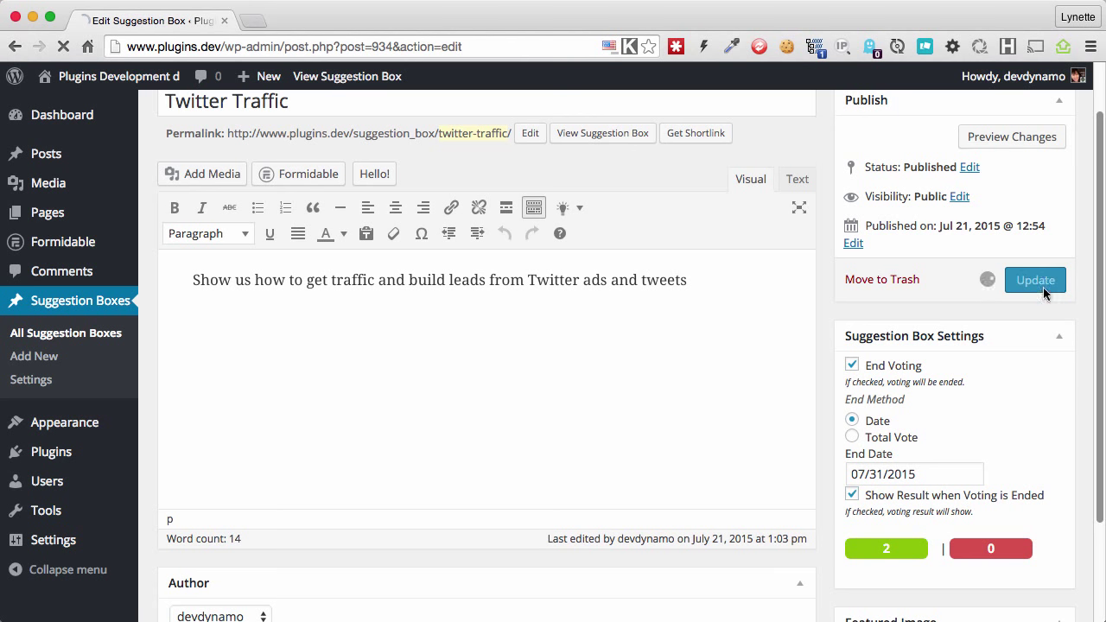
pyautogui.click(282, 161)
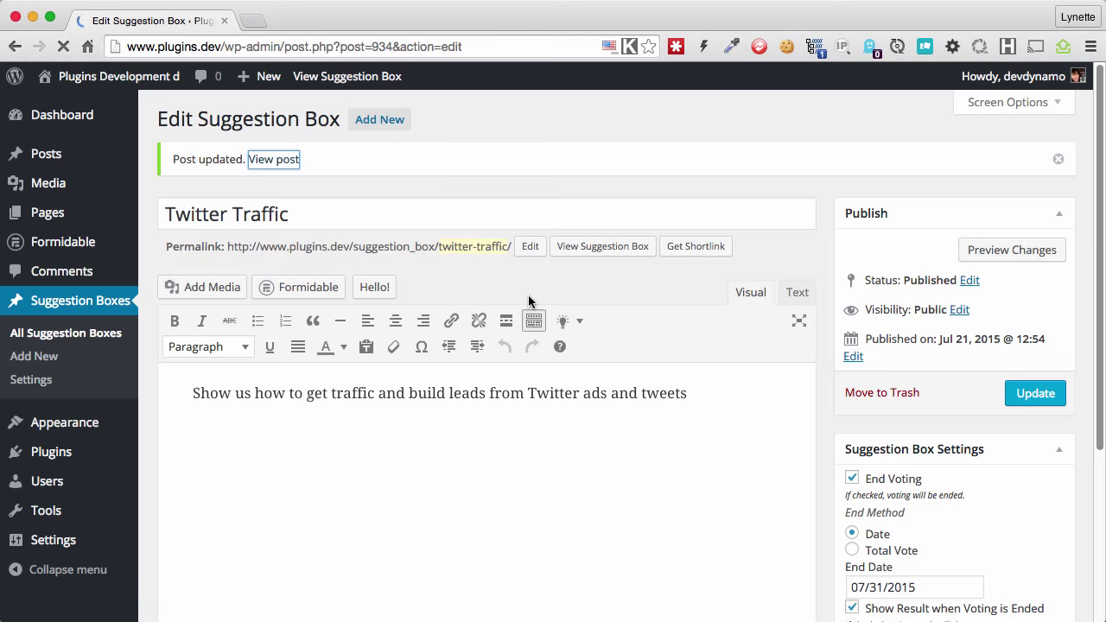